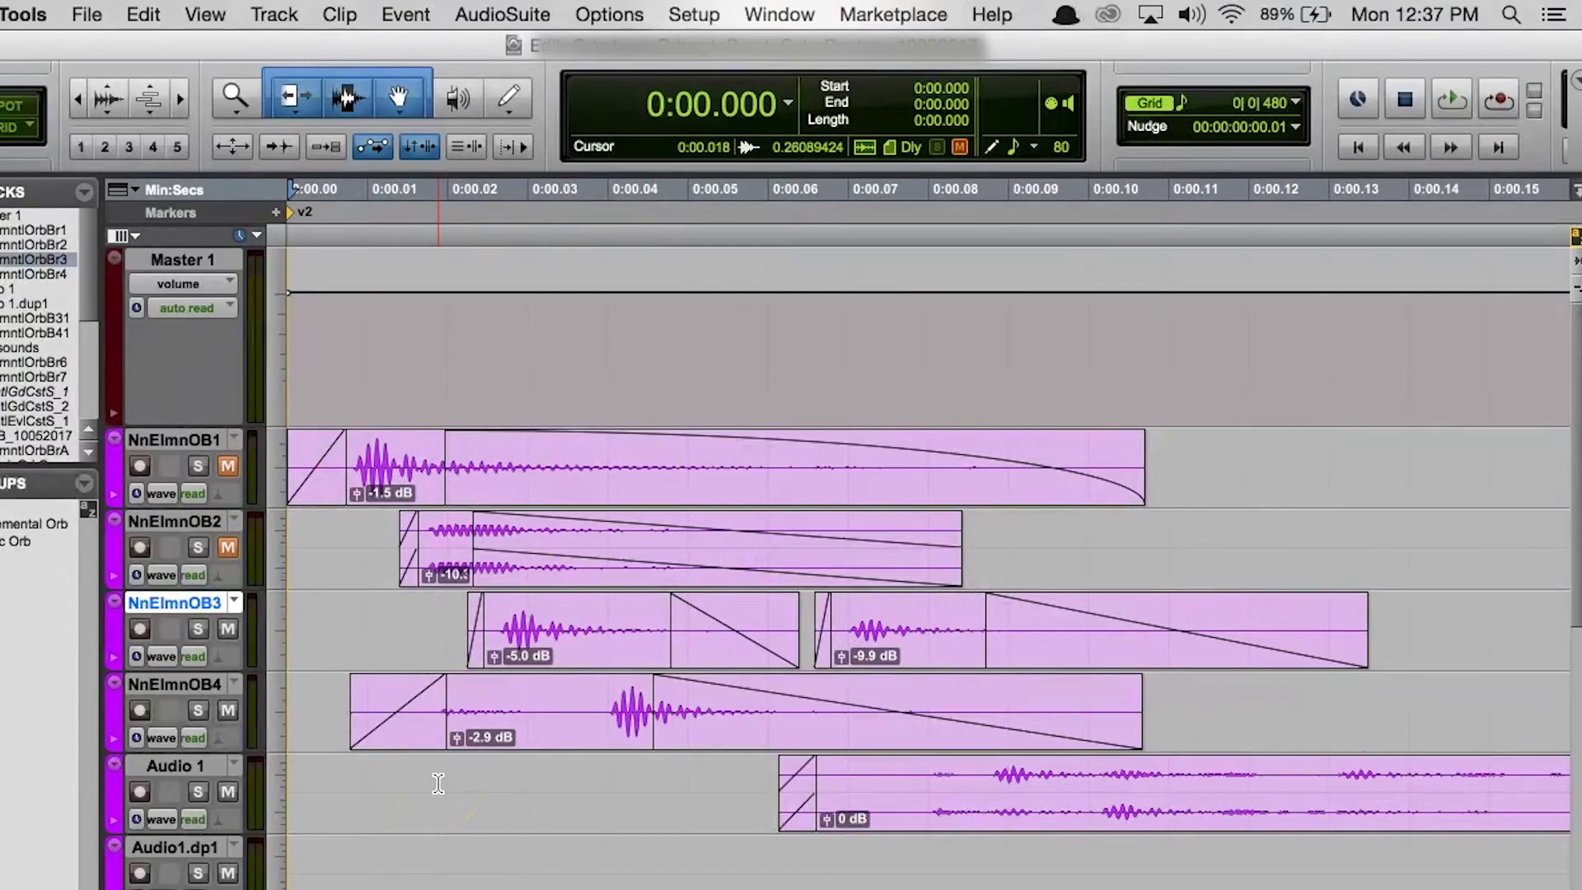
Select a short range on Audio 1 and show the Options menu's selection-linking settings.
left_click_drag(438, 783, 976, 781)
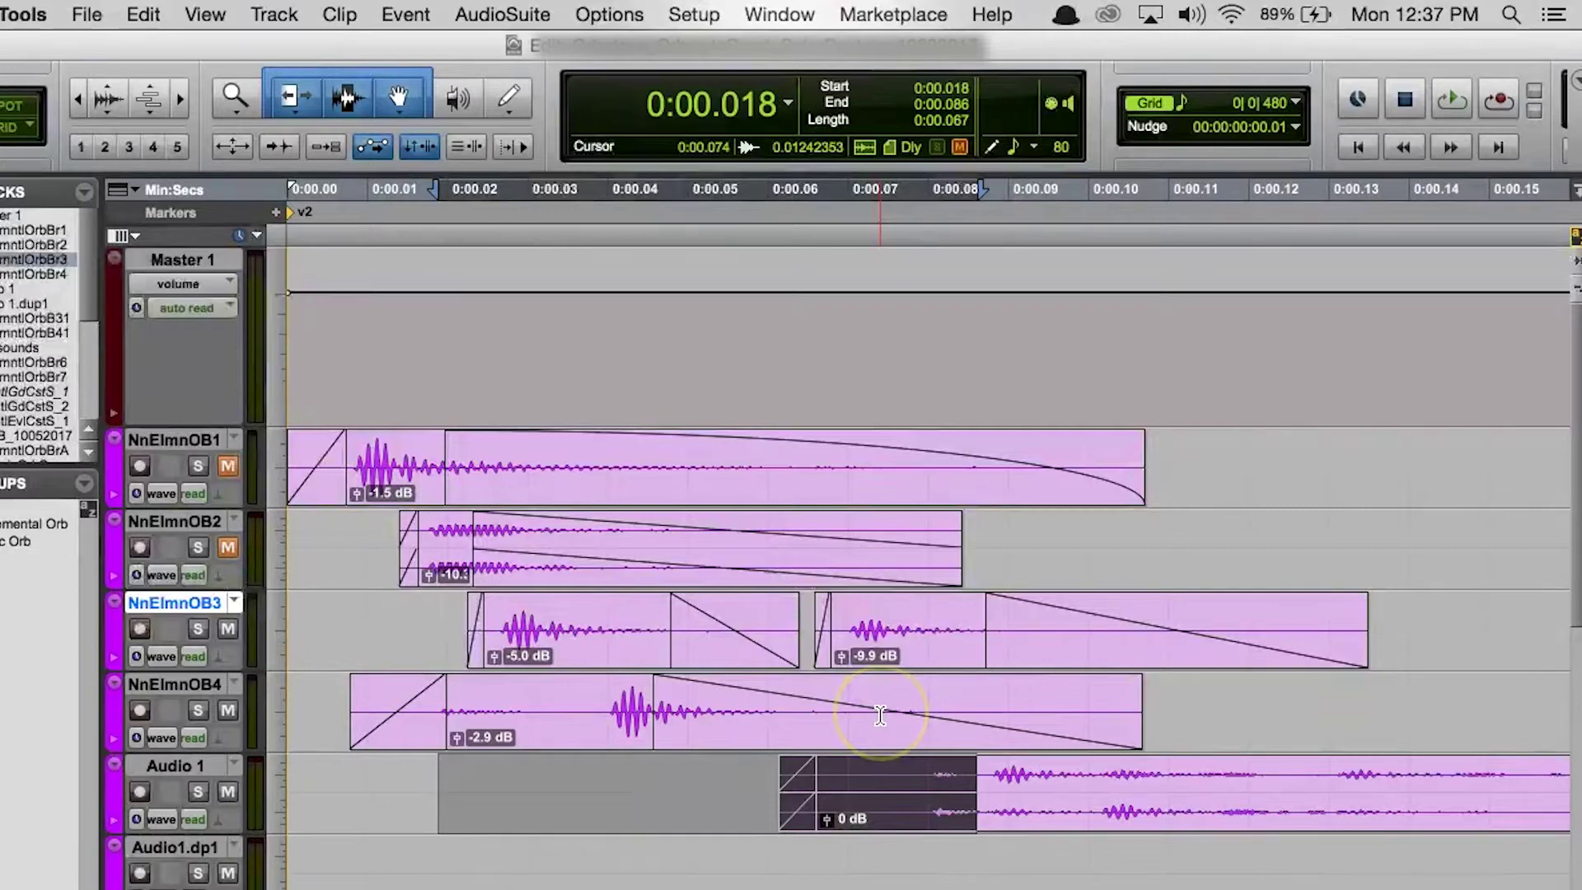
left_click(609, 14)
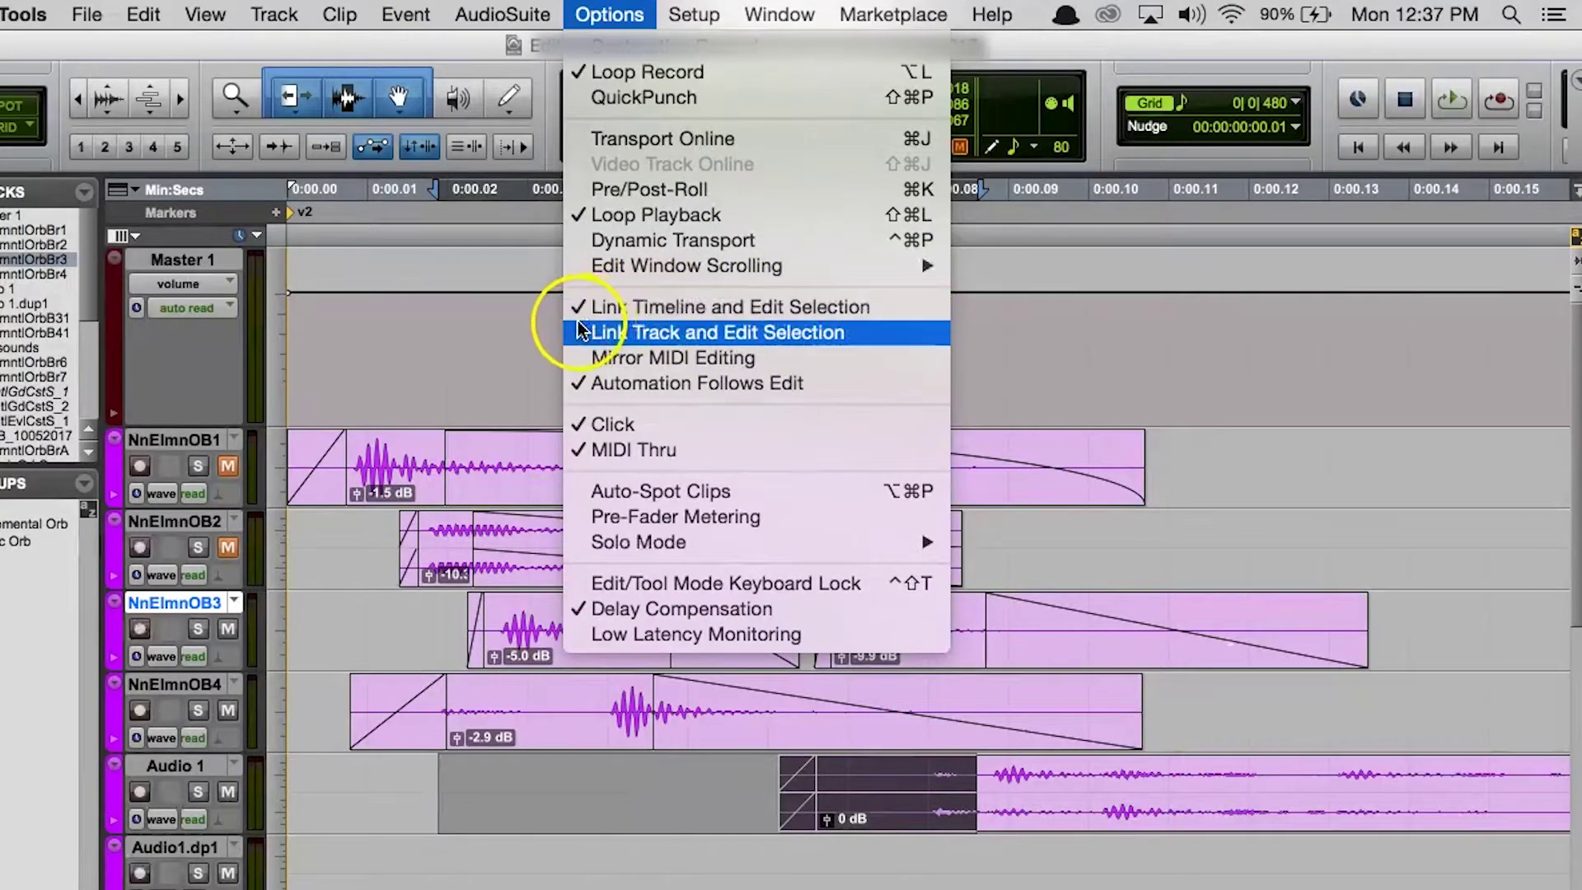
Toggle selection linking and select ranges on Audio 1, Master 1, and 0:00.019–0:00.056.
left_click(906, 308)
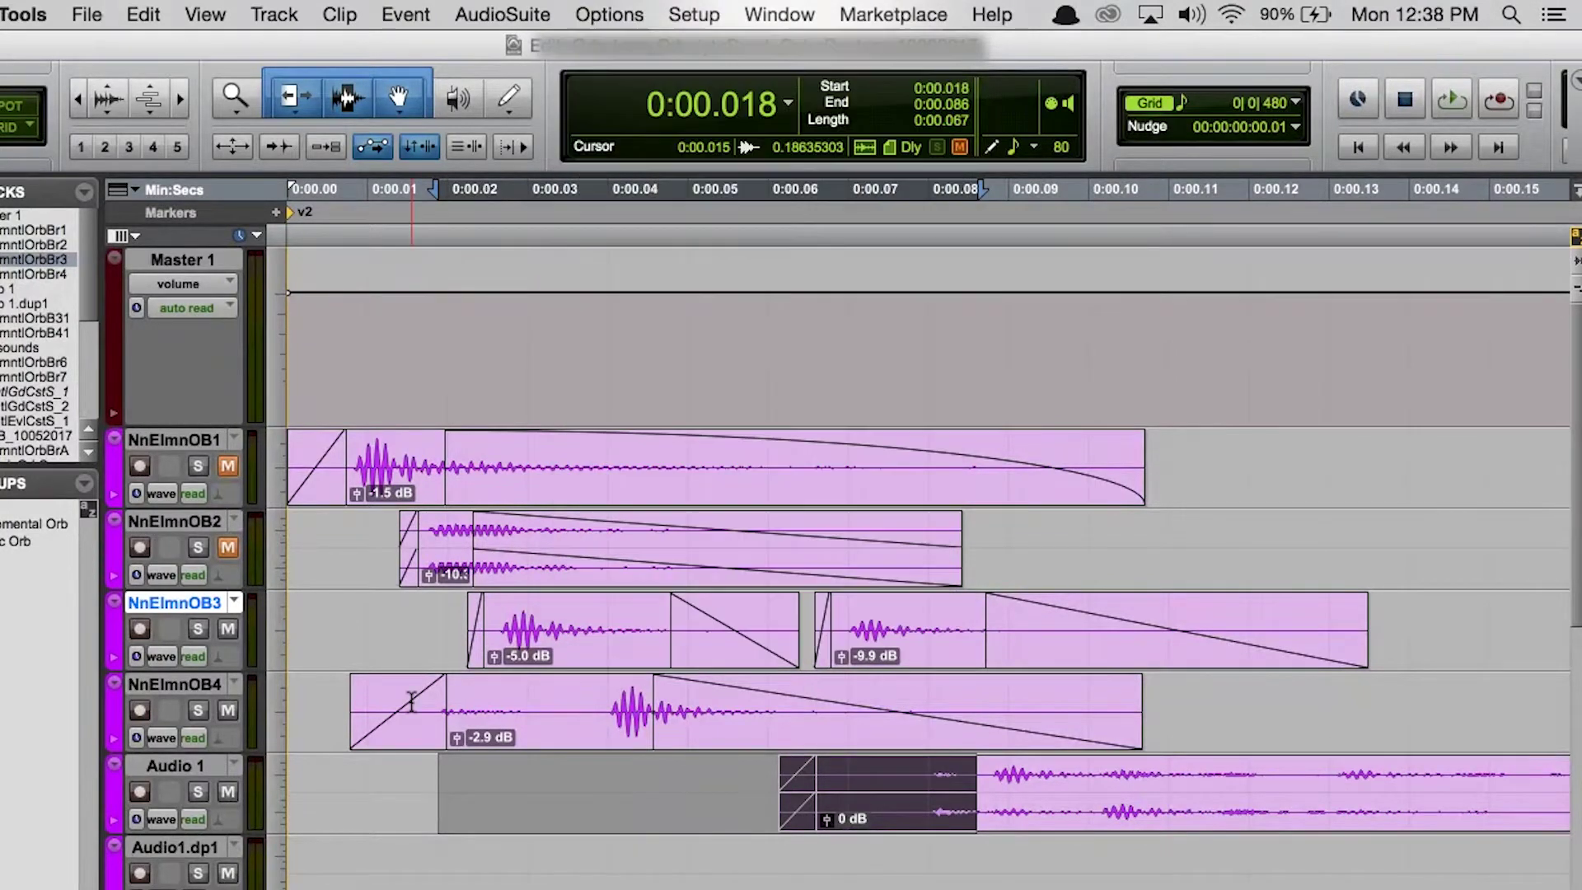
left_click(418, 157)
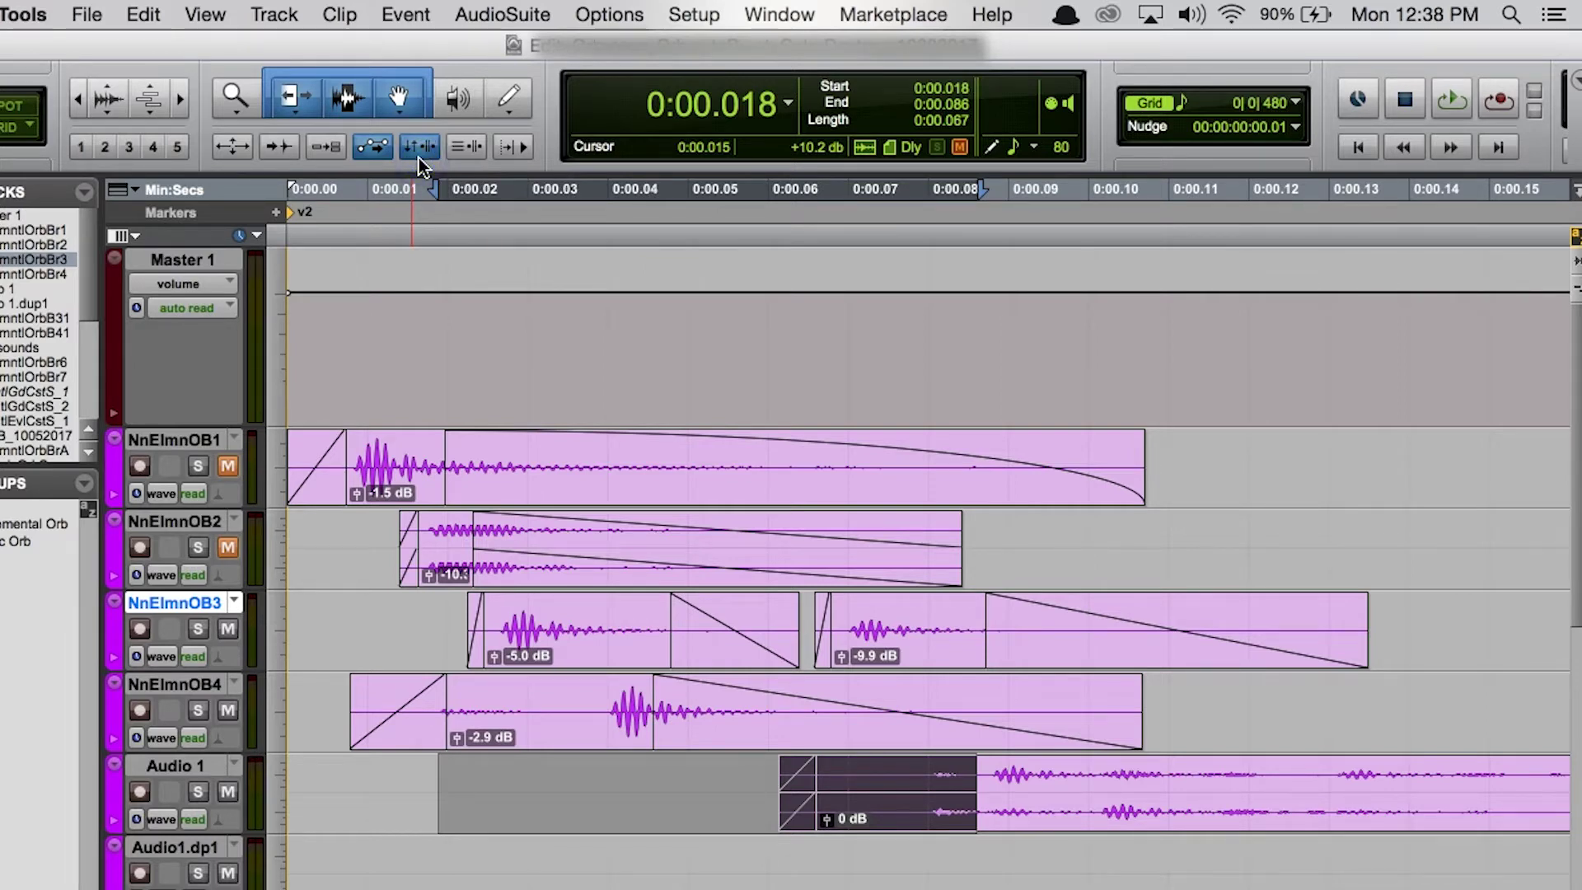
left_click_drag(620, 814, 1053, 816)
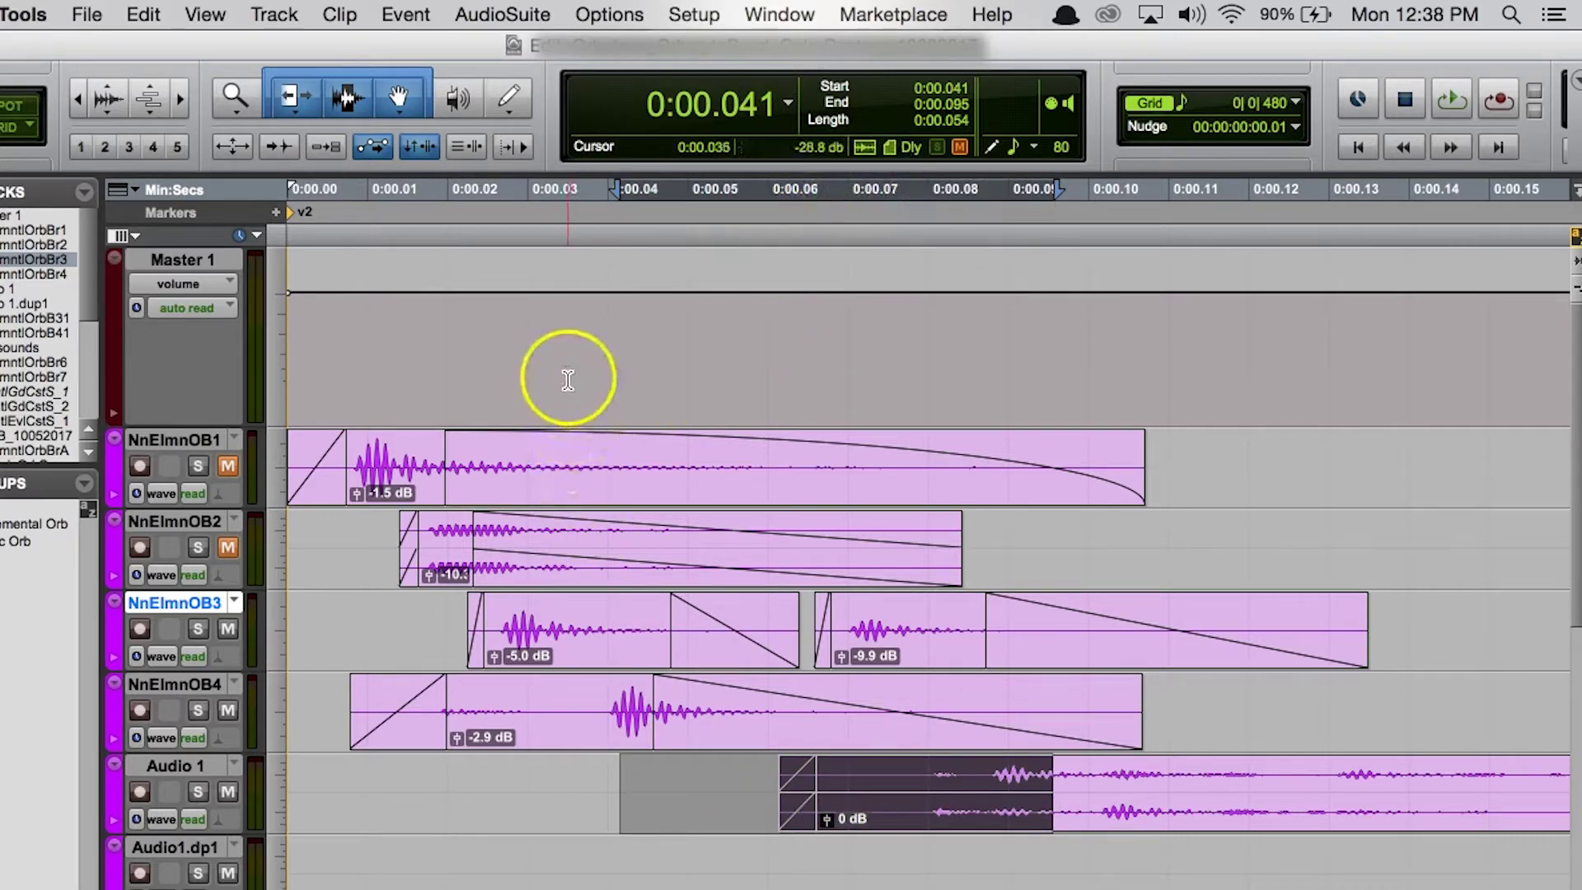
left_click_drag(568, 371, 924, 371)
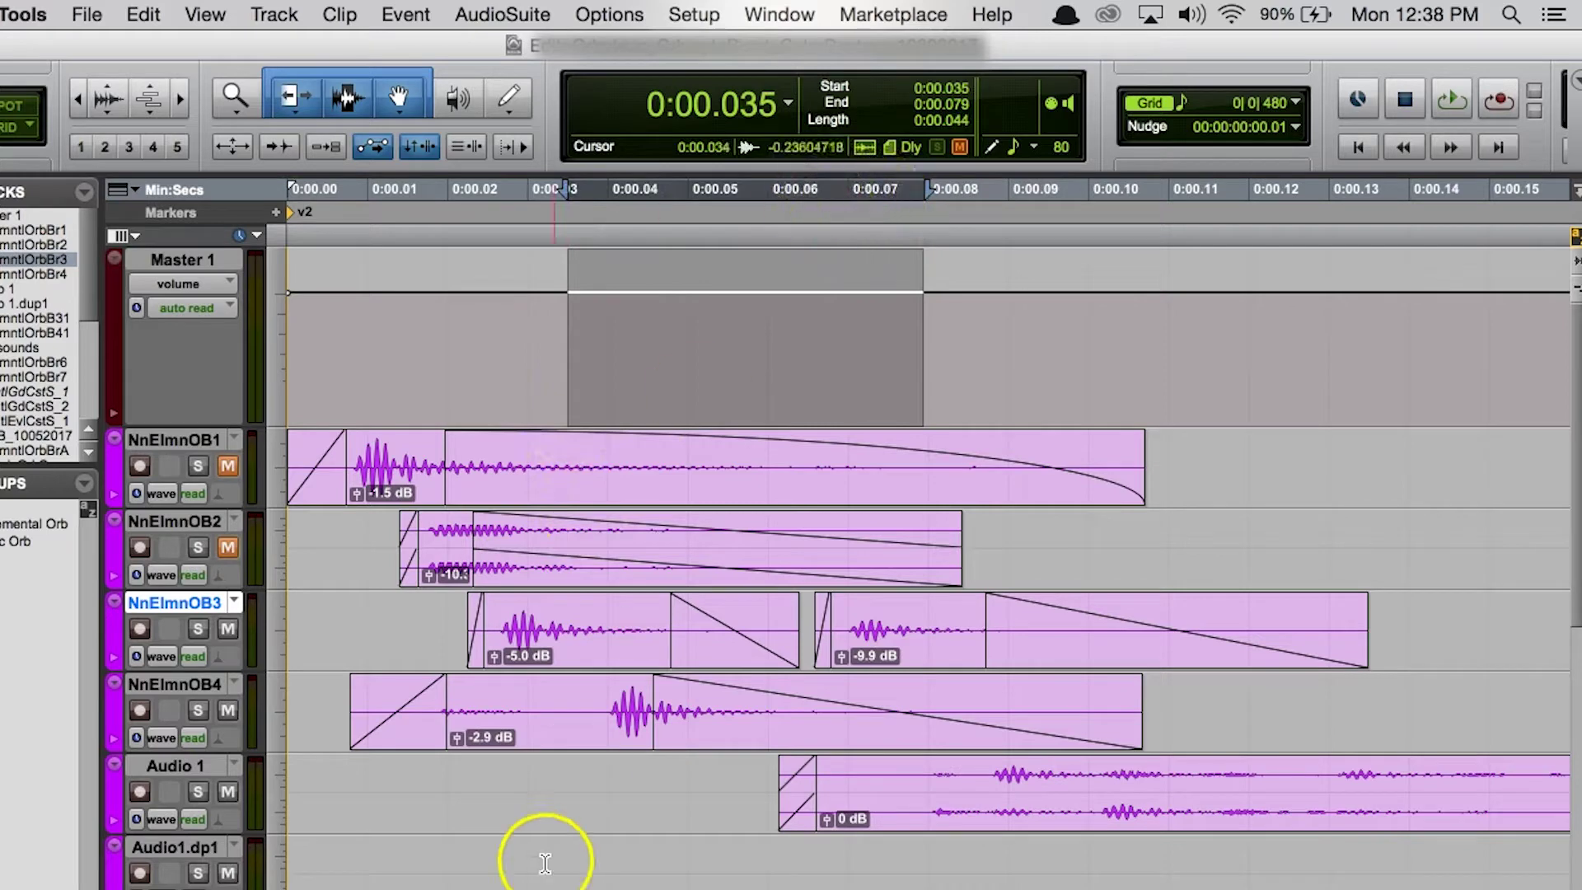
left_click_drag(833, 189, 1000, 195)
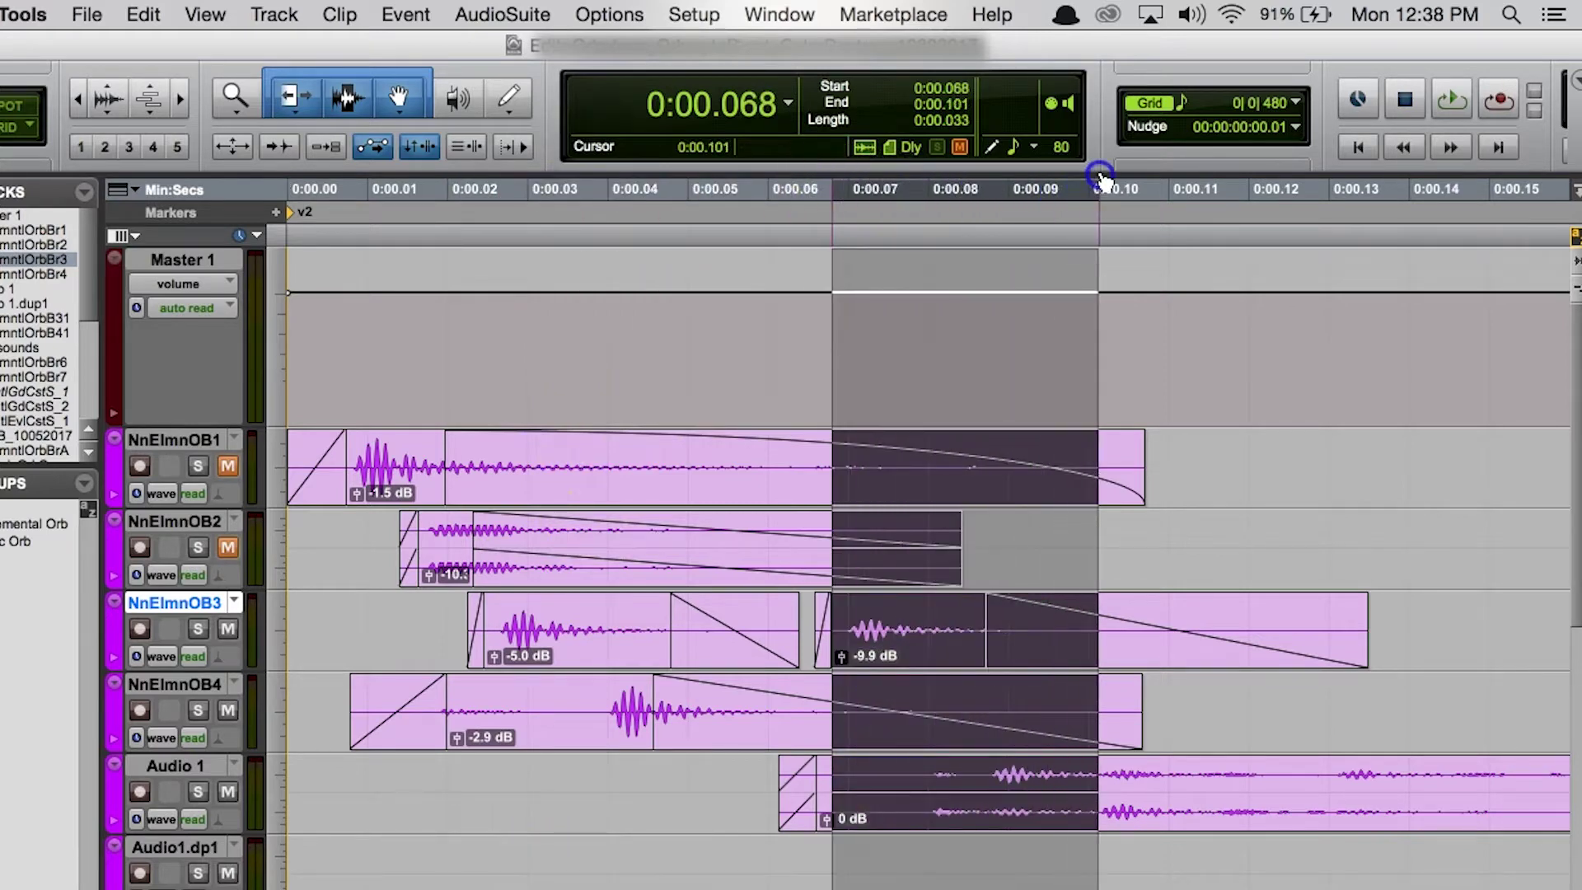
left_click(440, 186)
left_click_drag(441, 186, 740, 188)
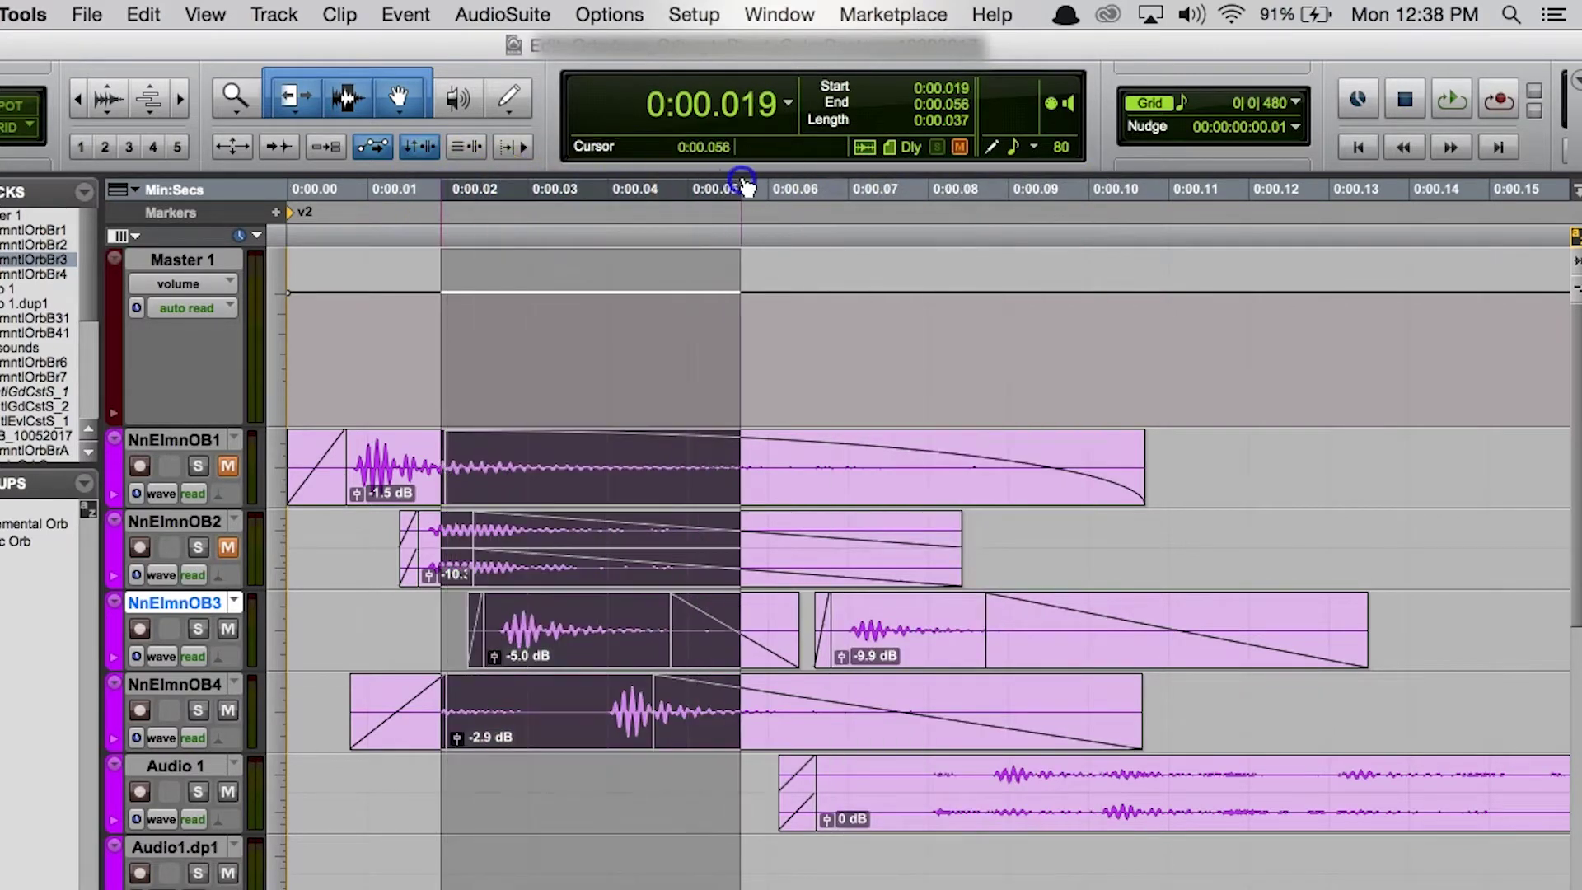
With selections unlinked, select separate Audio 1 and NnElmnOB3 ranges and play a ruler range from 0:00.244.
left_click(416, 148)
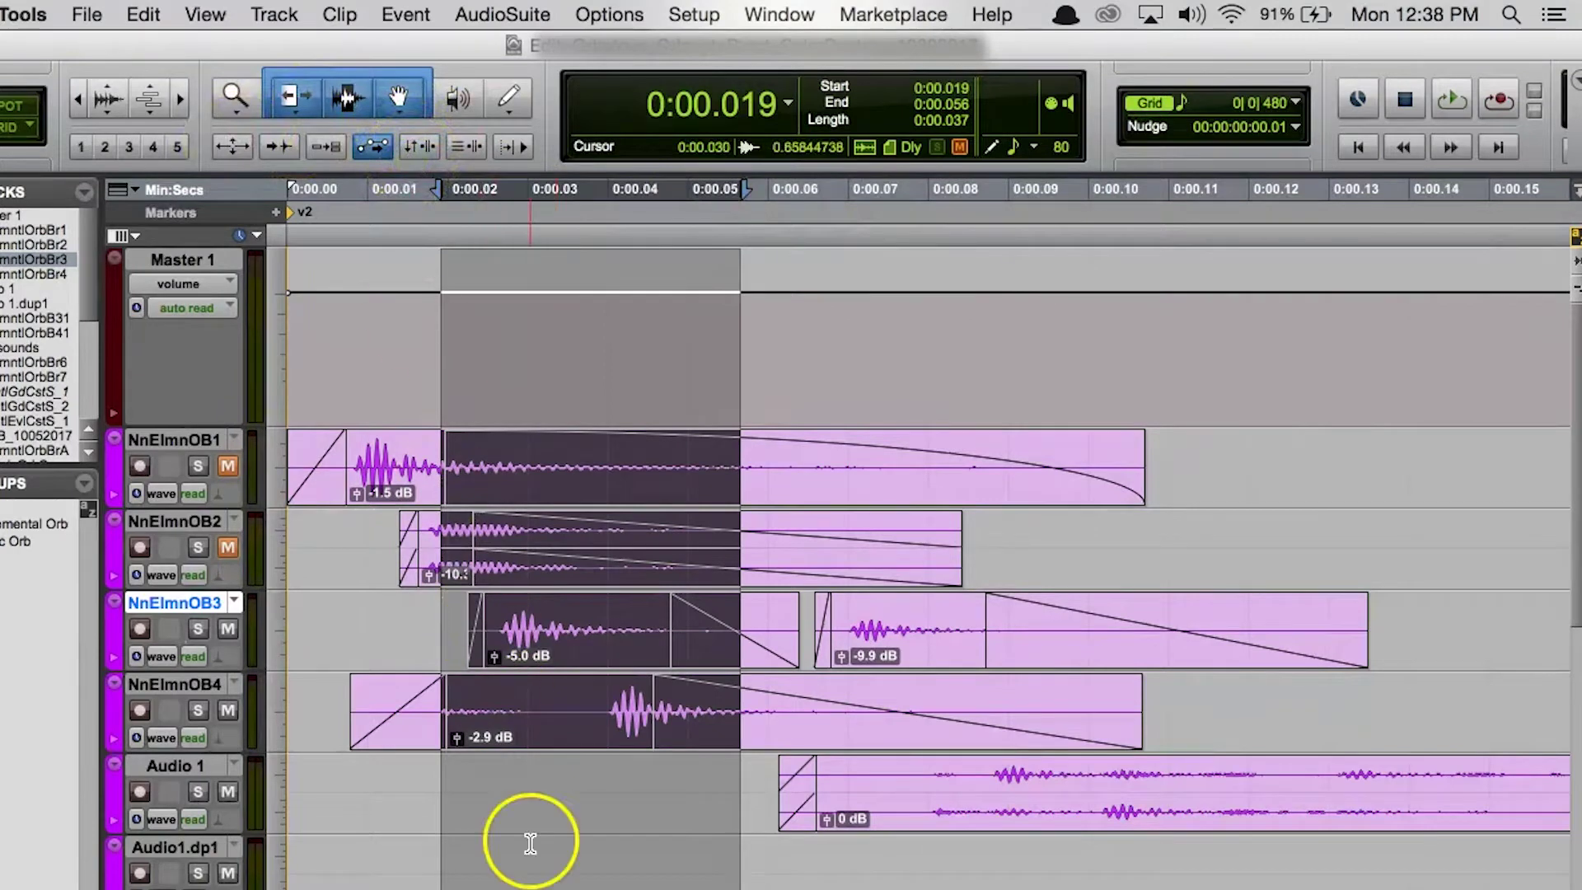
left_click_drag(669, 778, 1024, 809)
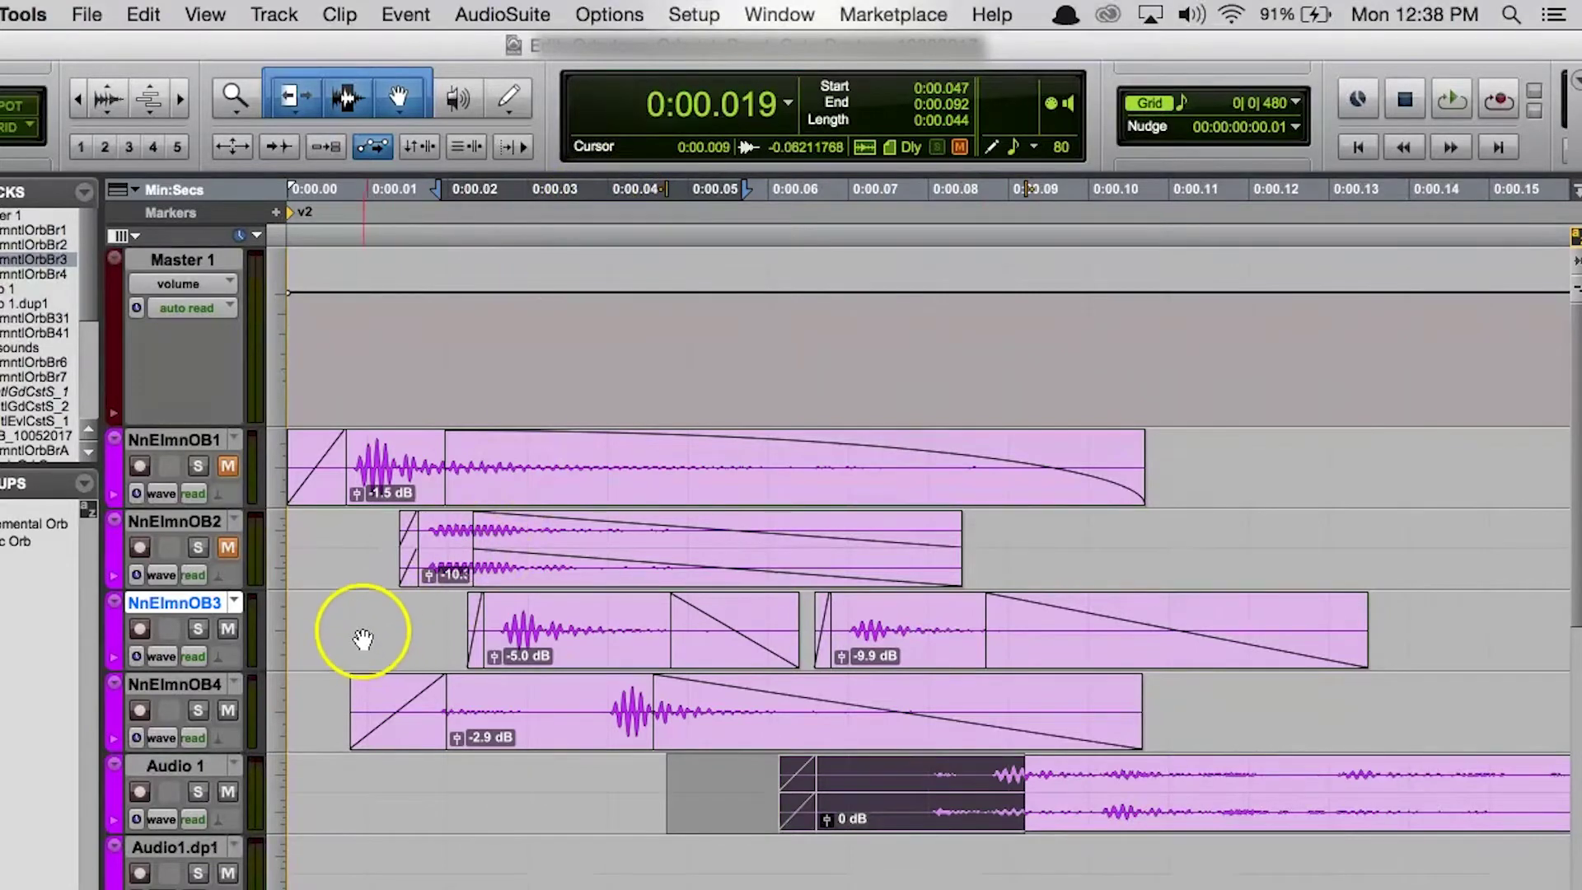
left_click_drag(357, 625, 1023, 666)
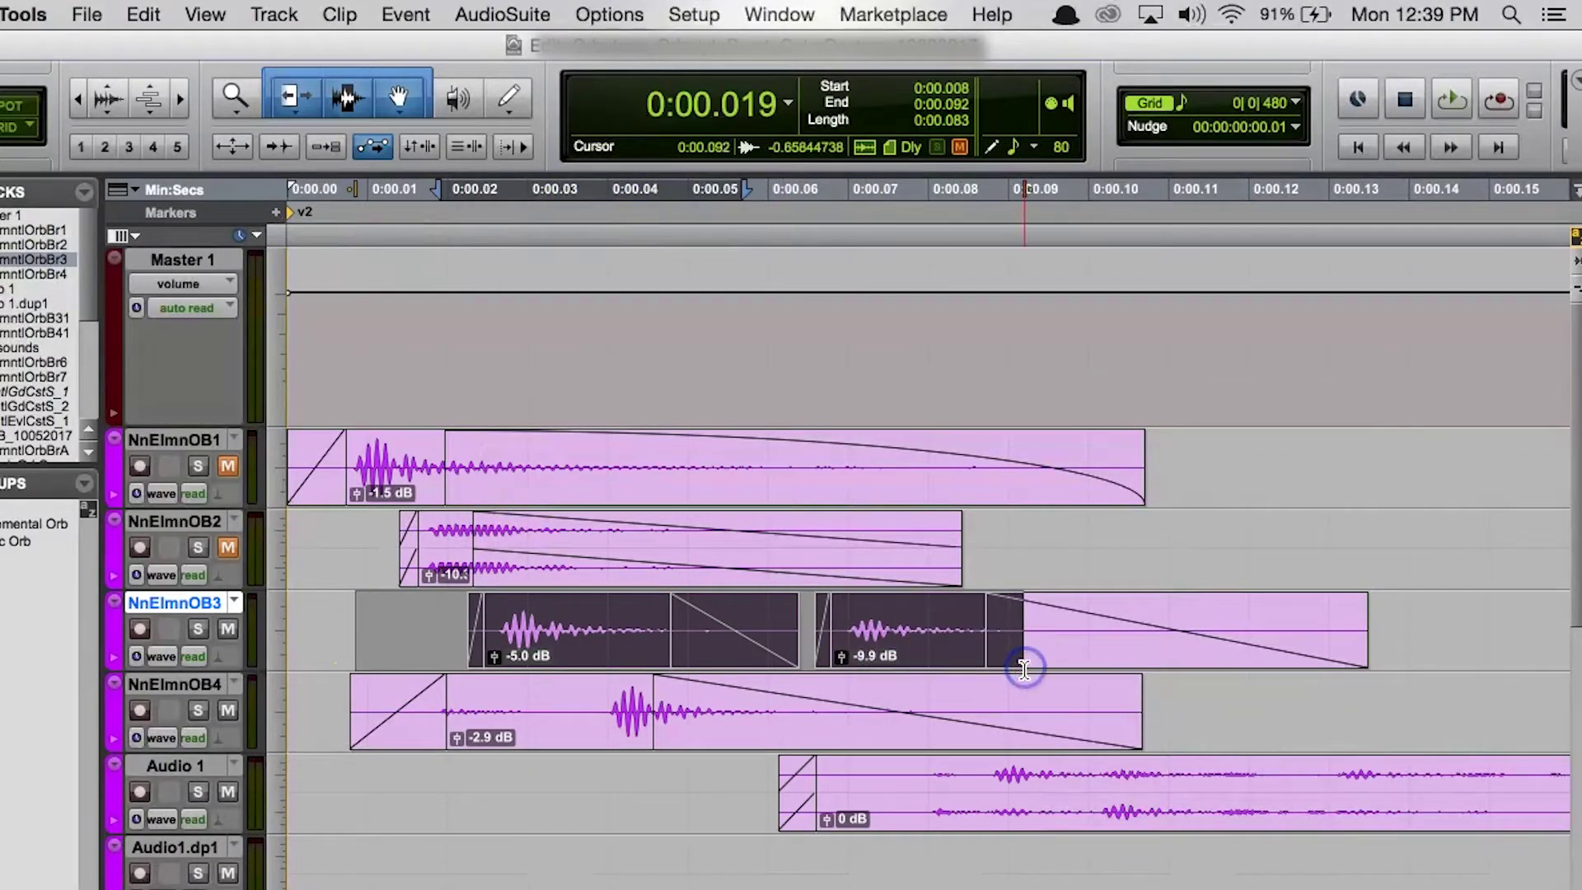
left_click_drag(911, 188, 1361, 191)
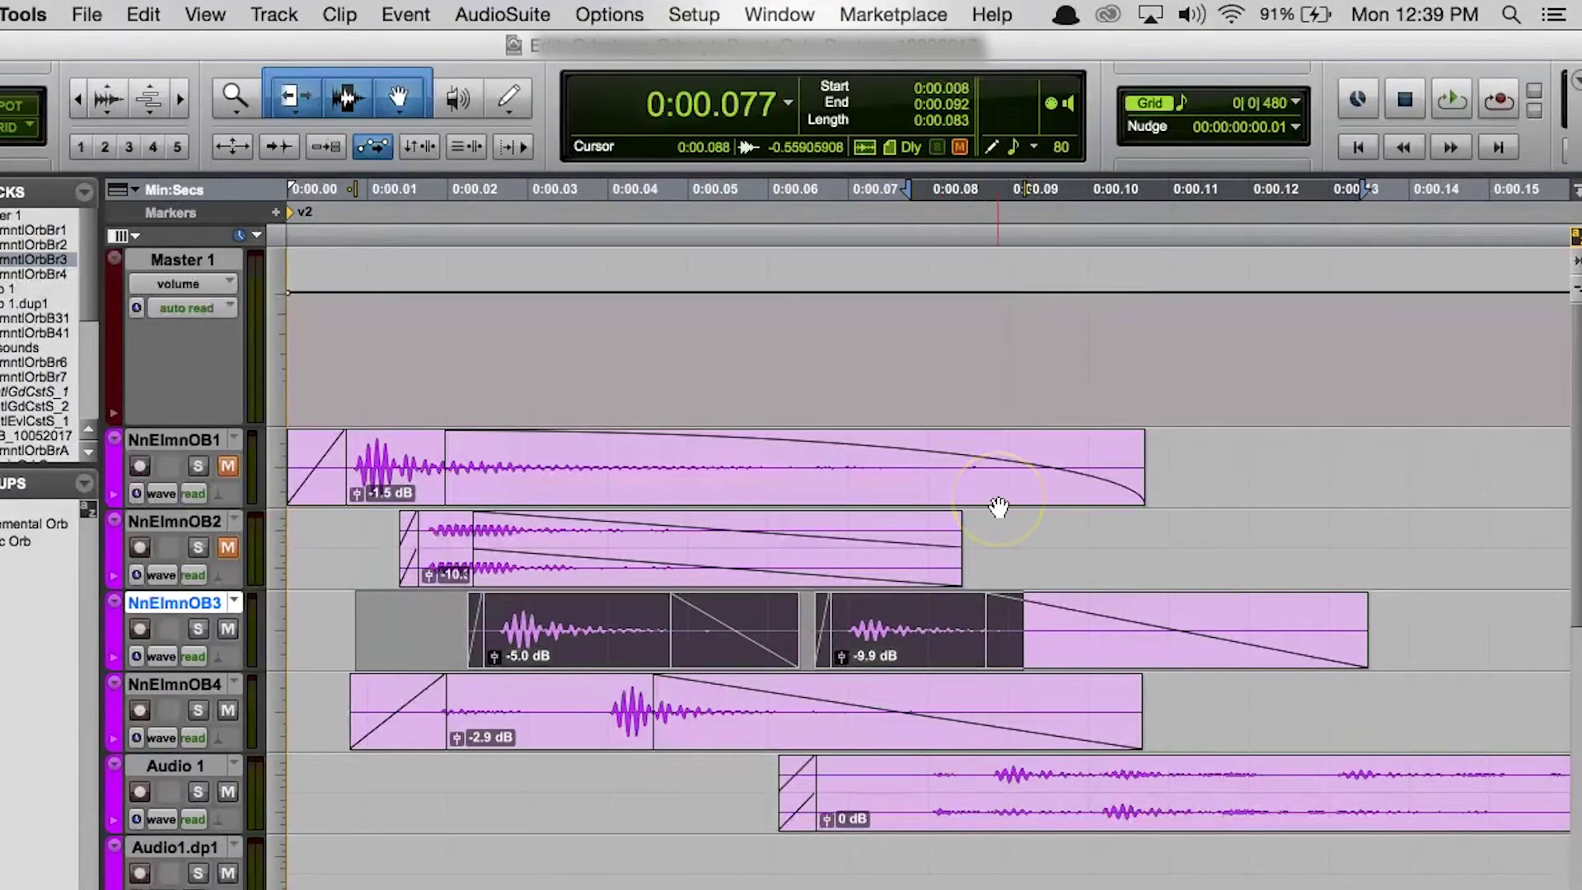
key("super+bracketleft")
key("super+bracketleft")
left_click_drag(777, 188, 1244, 206)
key("space")
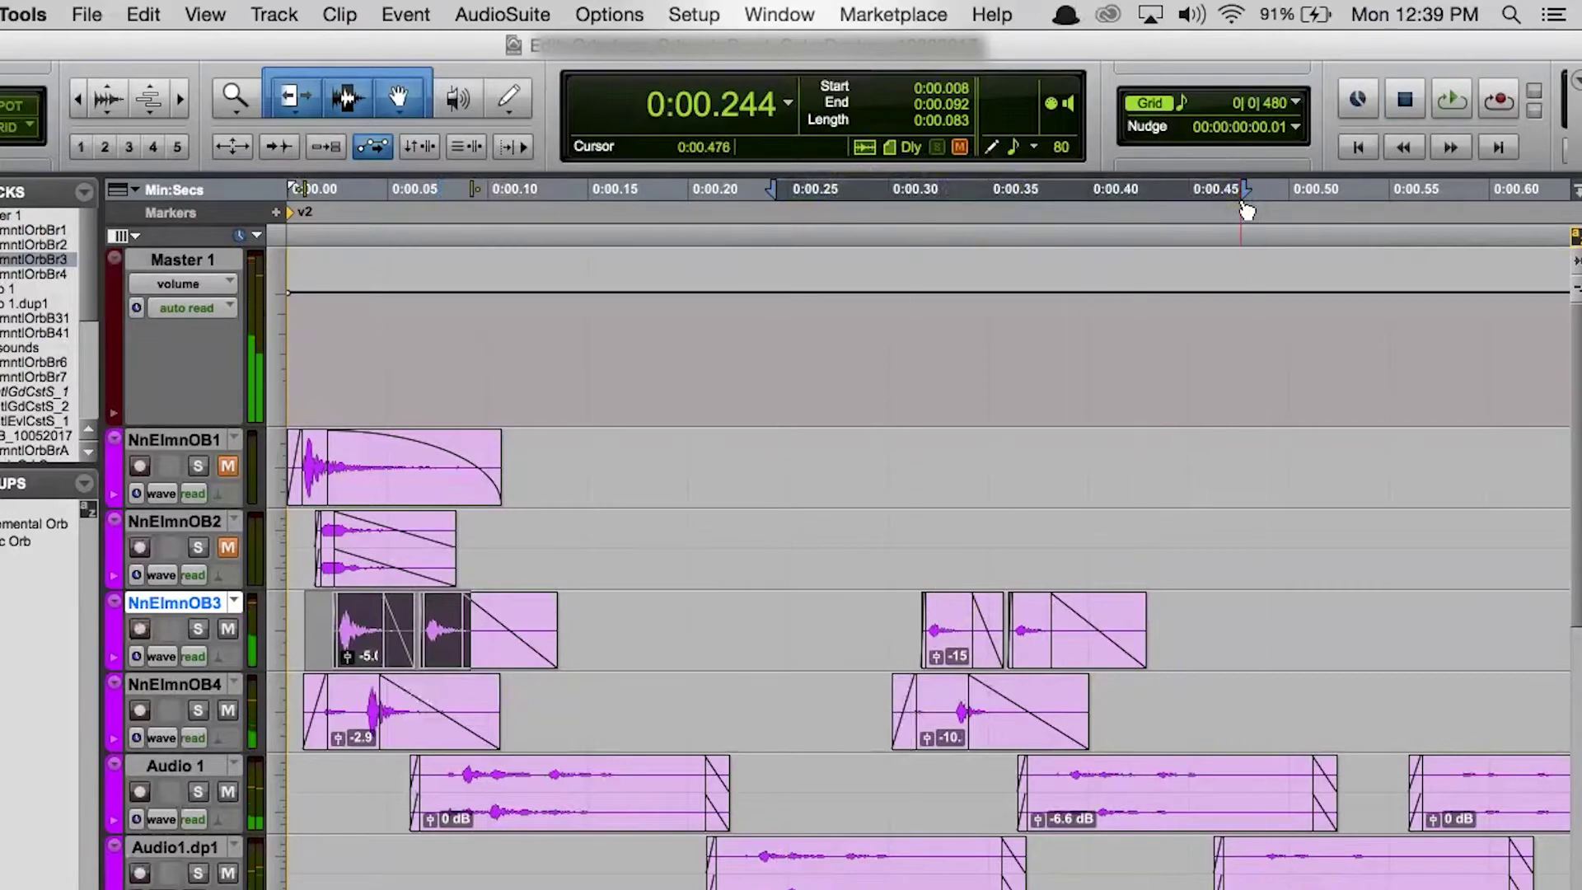
left_click_drag(1243, 211, 359, 191)
Trim the first NnElmnOB3 clip's end, undo the extra trims, and relink timeline and edit selections.
key("super+bracketright")
key("super+bracketright")
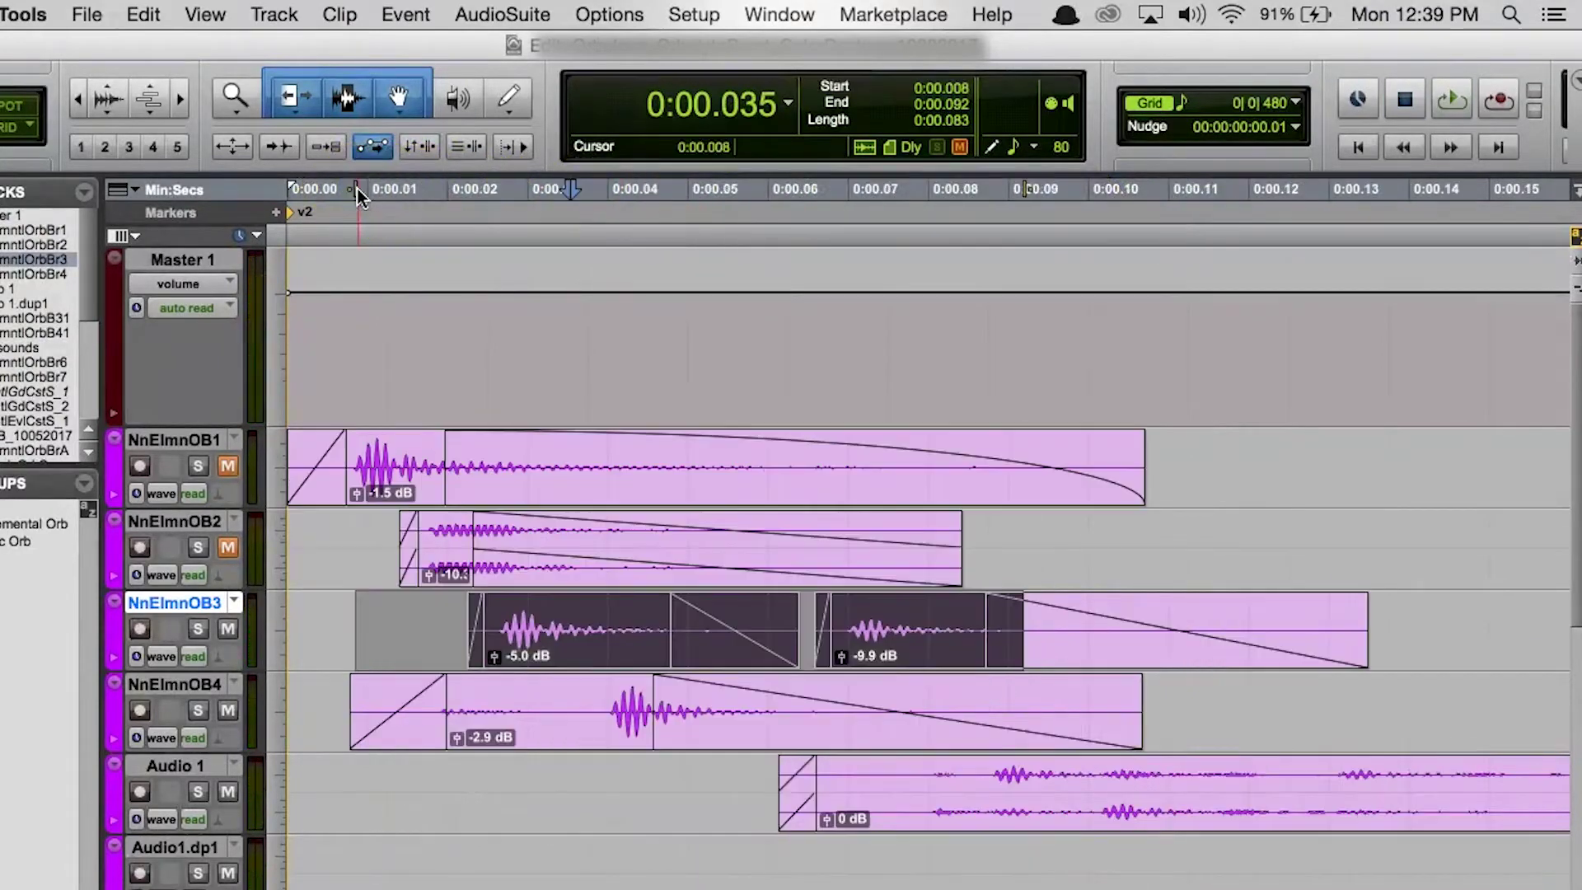
left_click(386, 183)
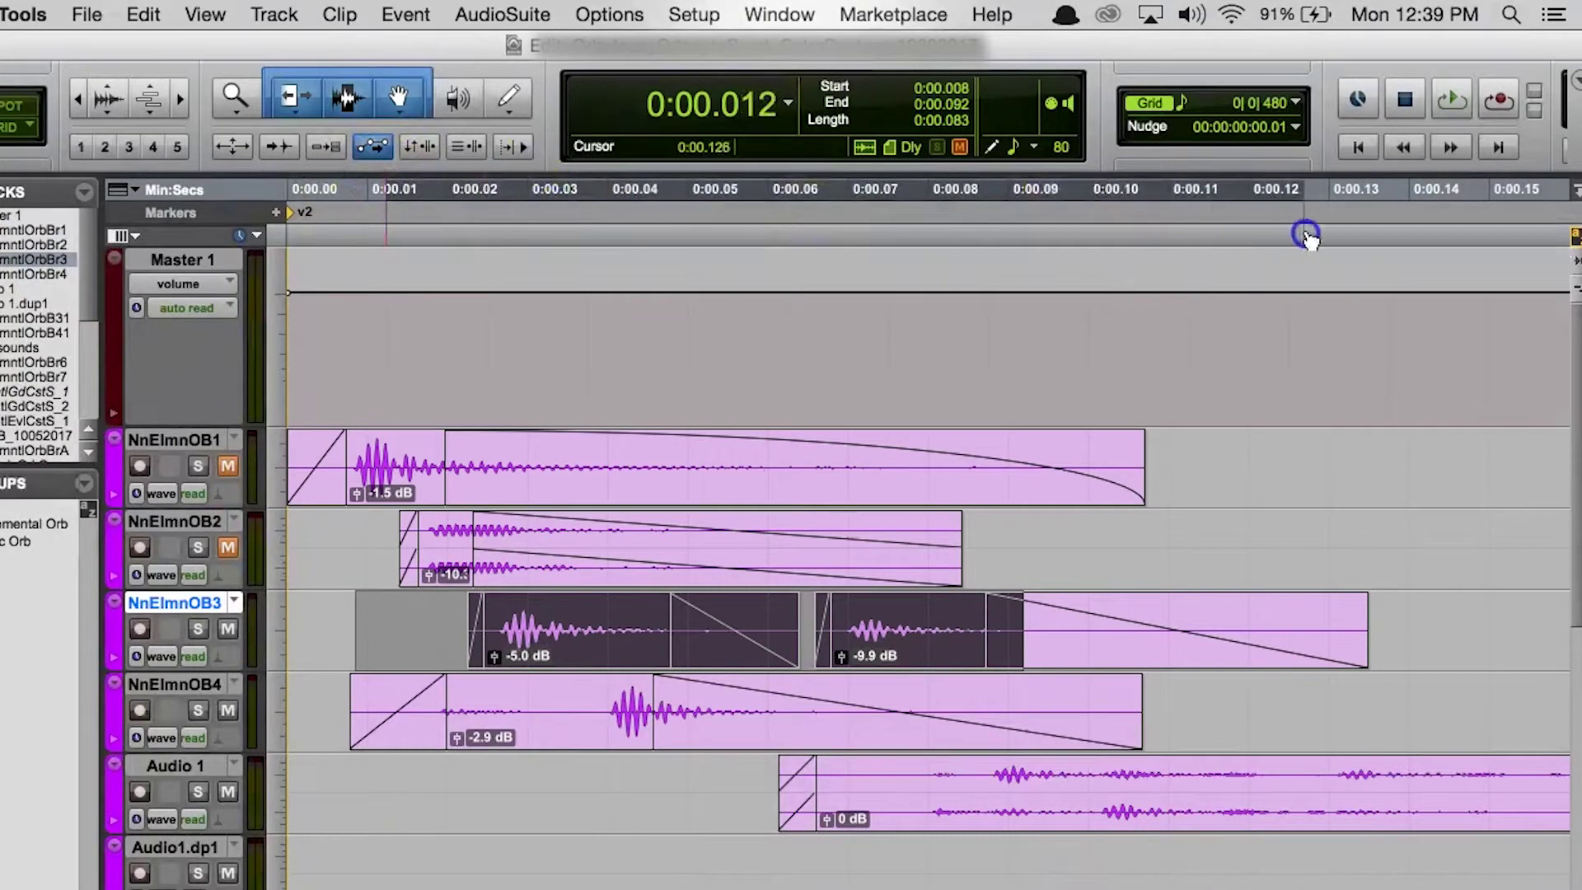
left_click(515, 564)
double_click(593, 625)
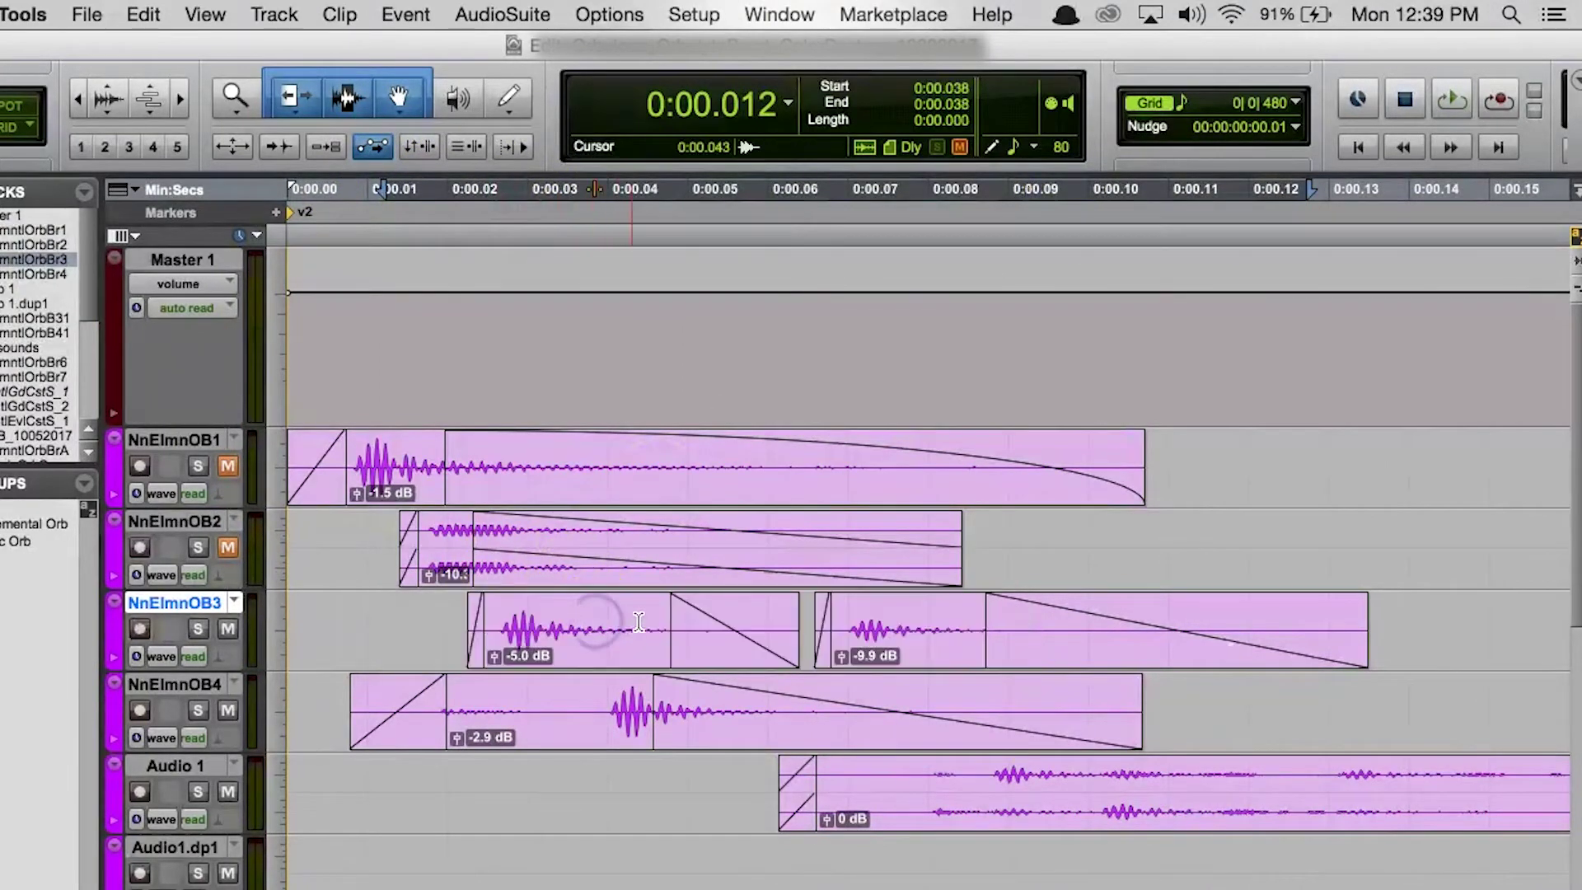
left_click_drag(783, 618, 544, 626)
left_click_drag(820, 628, 1075, 626)
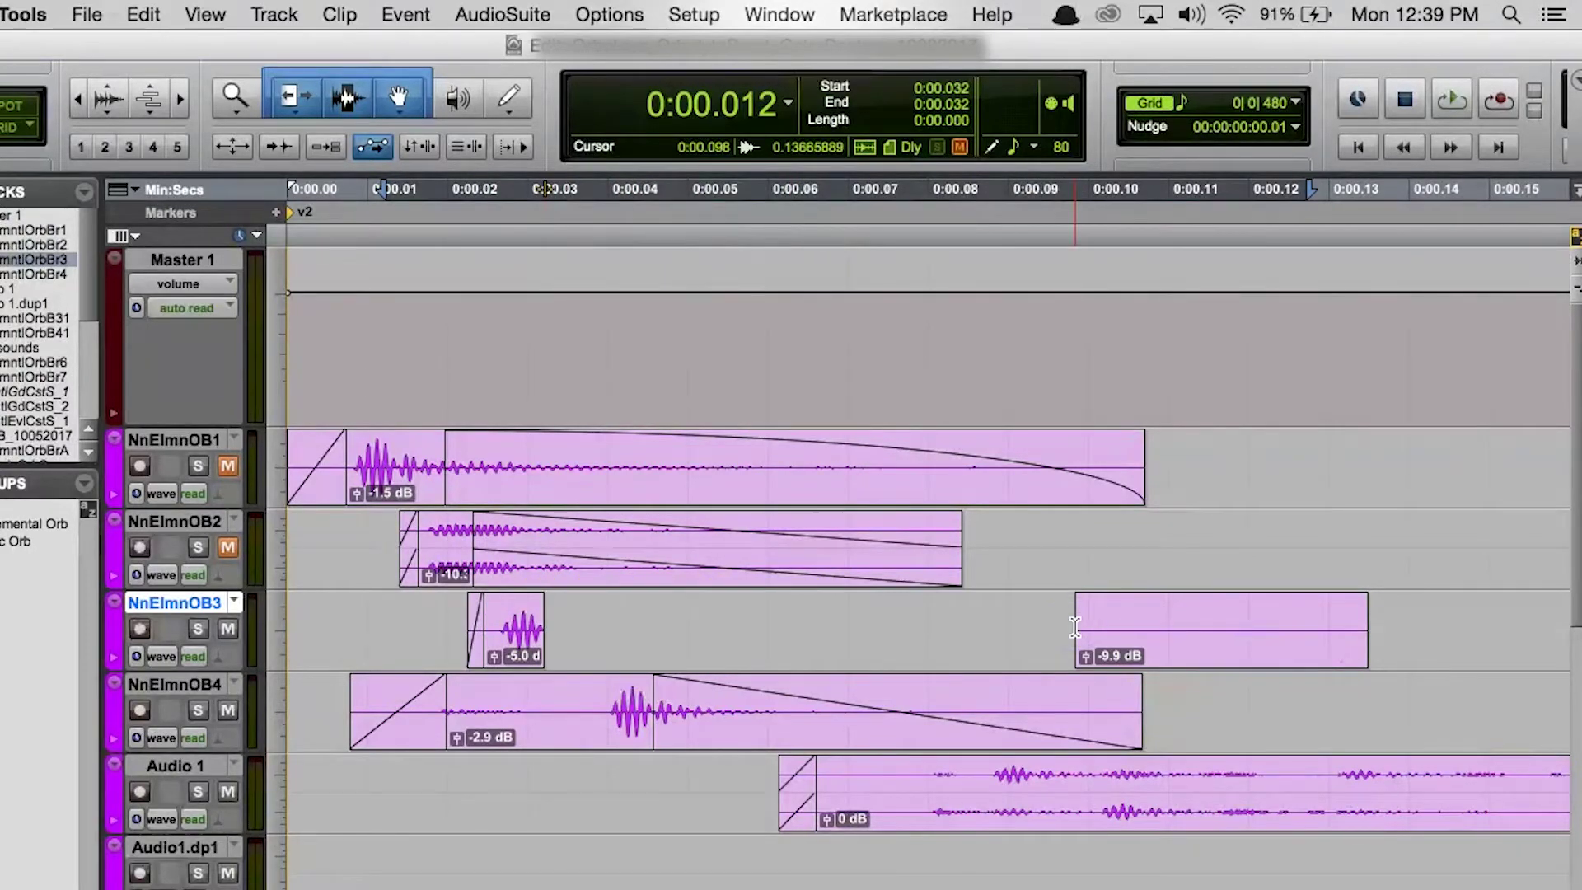
key("super+z")
key("super+z")
left_click(412, 150)
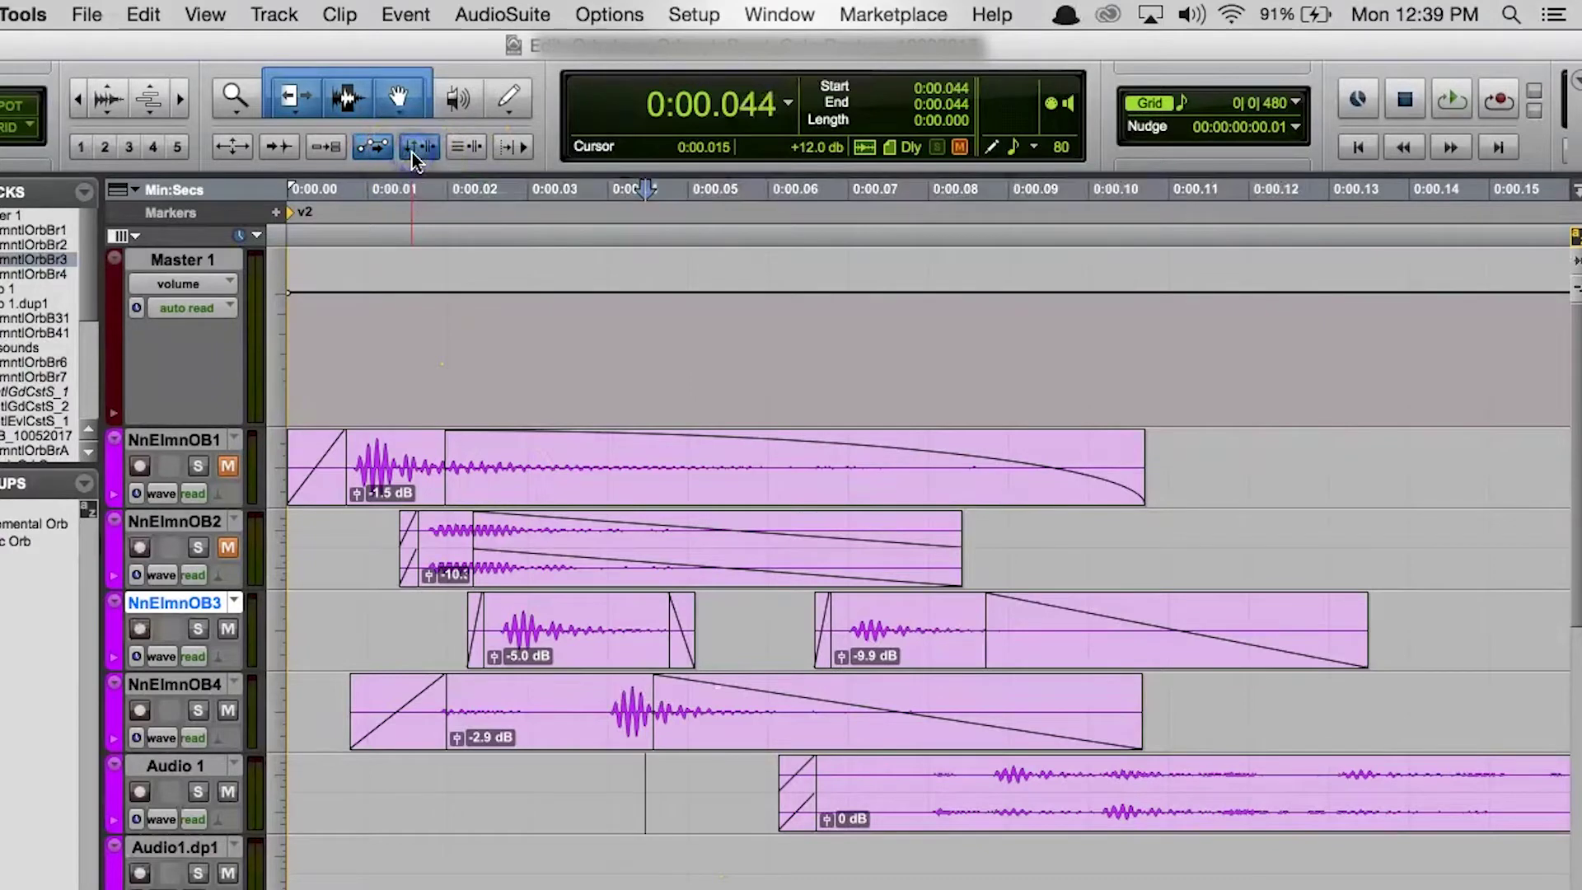
left_click(602, 331)
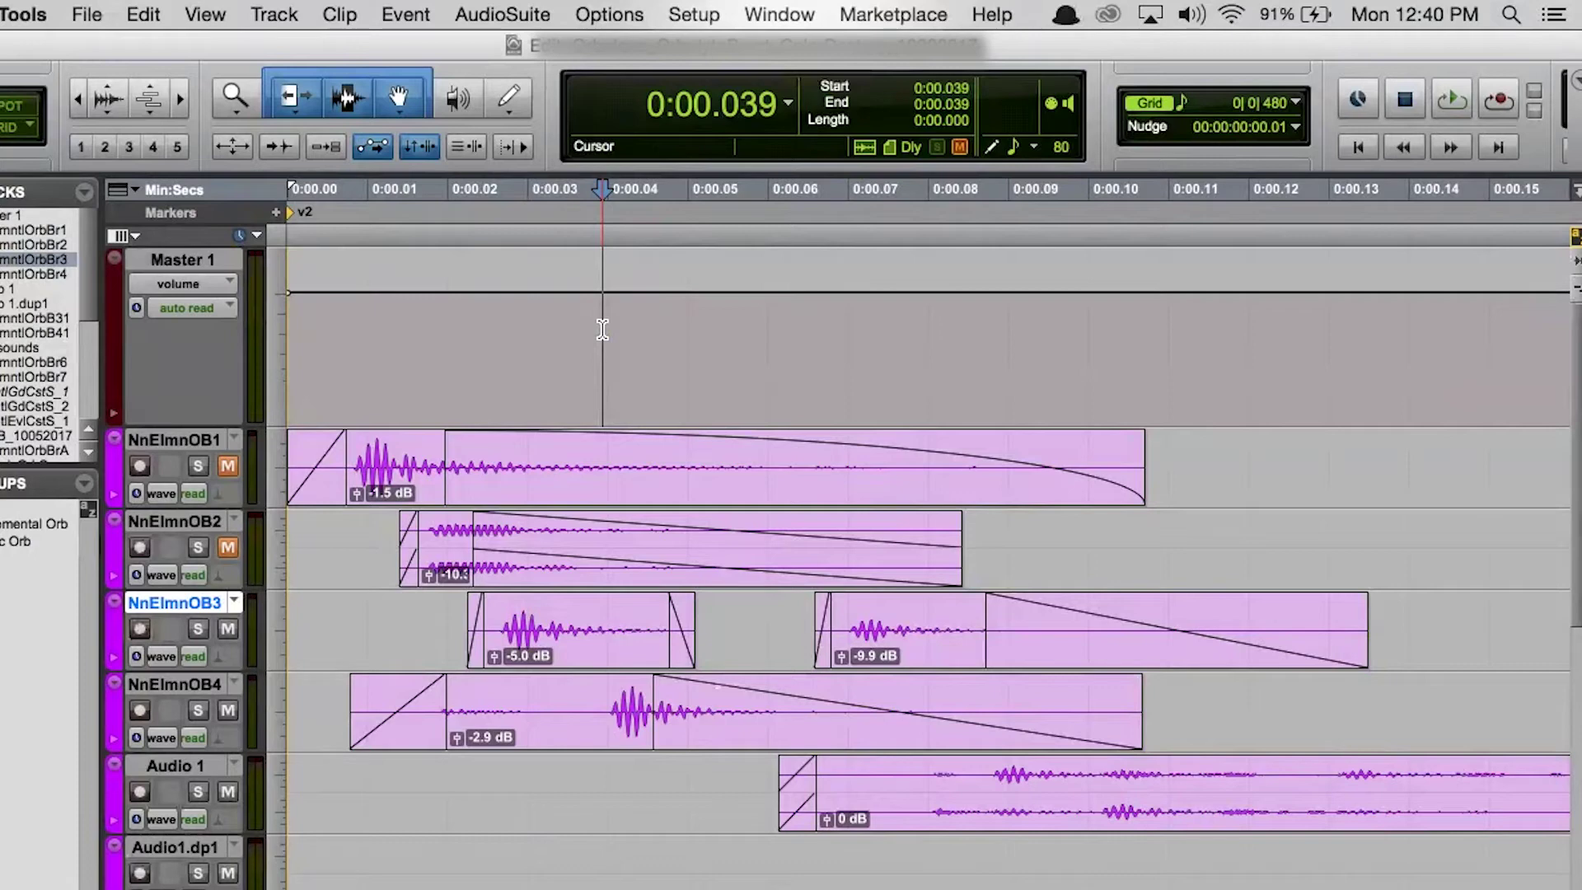
Set Display preferences' Organize Plug-In Menus By to Flat List, then scroll through the Mix window.
left_click(694, 14)
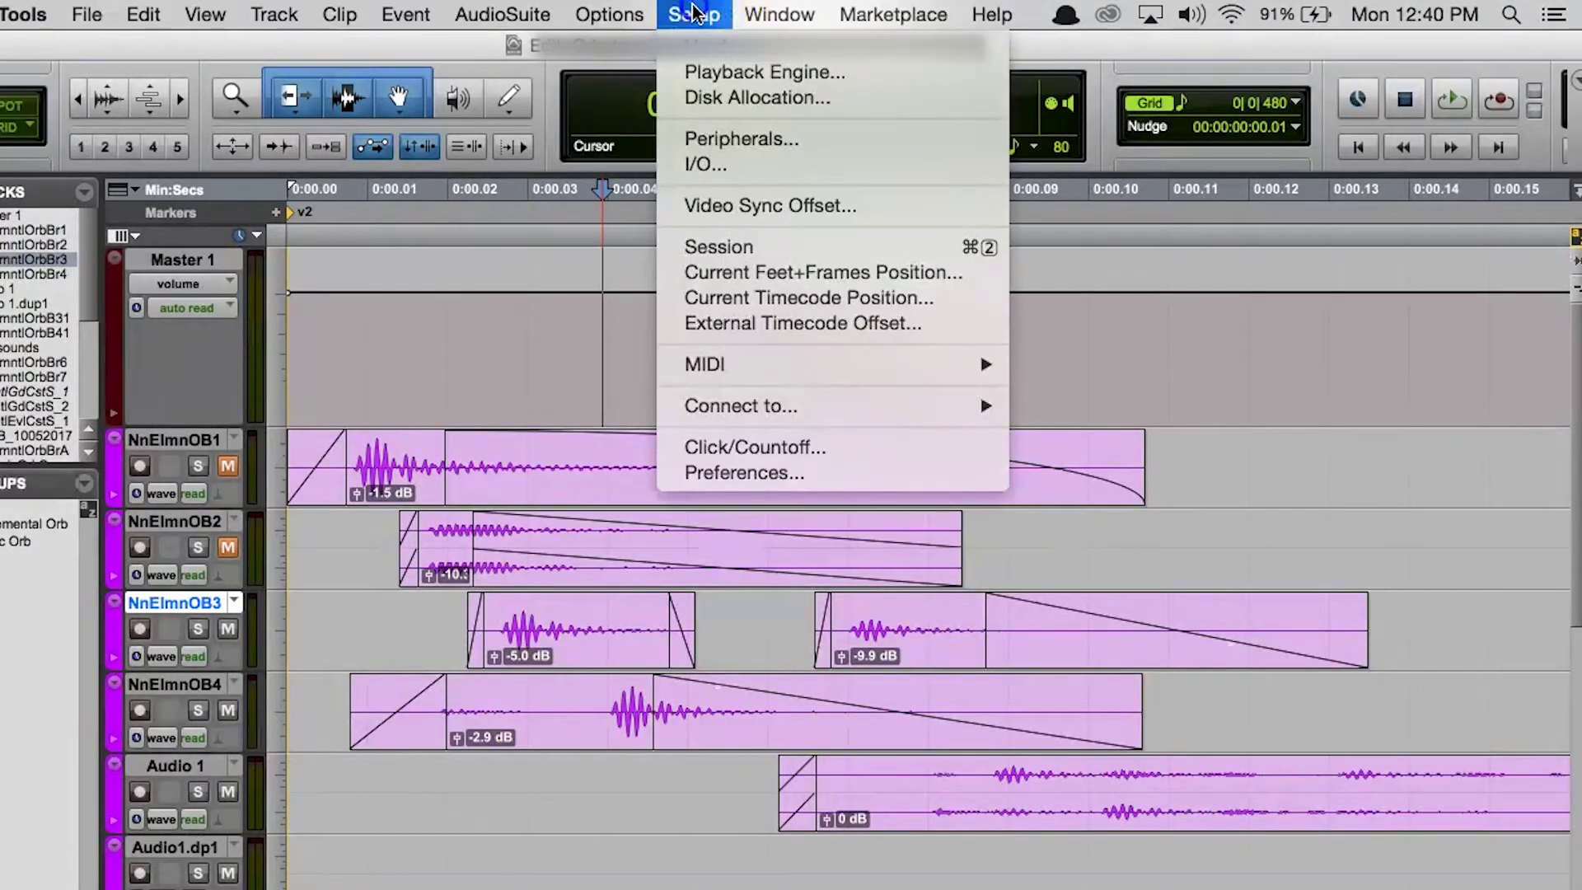
left_click(900, 478)
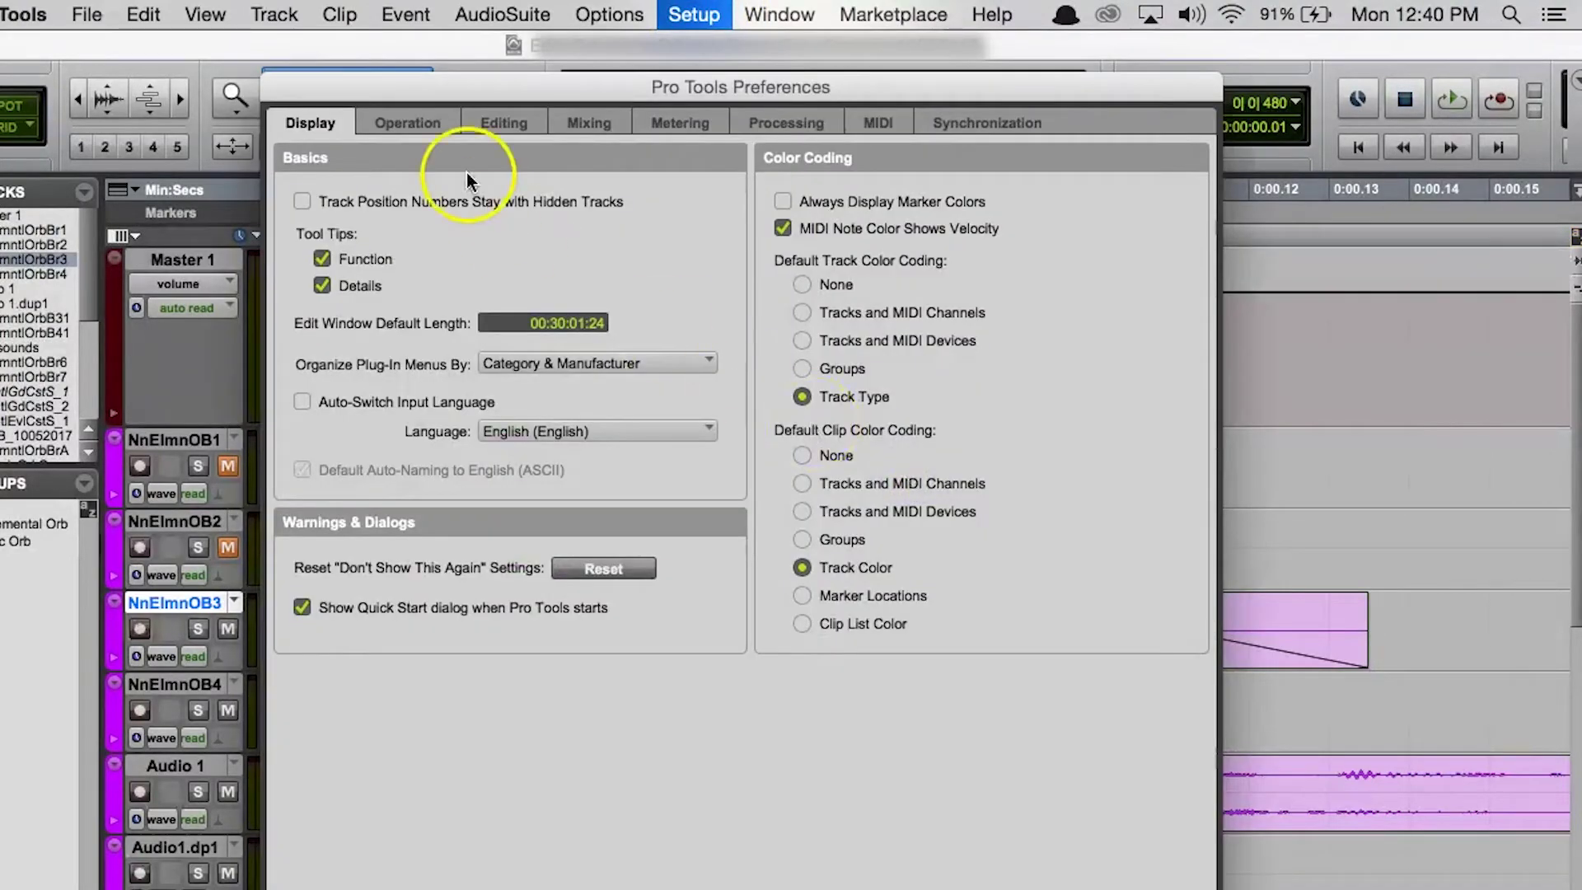
left_click(314, 130)
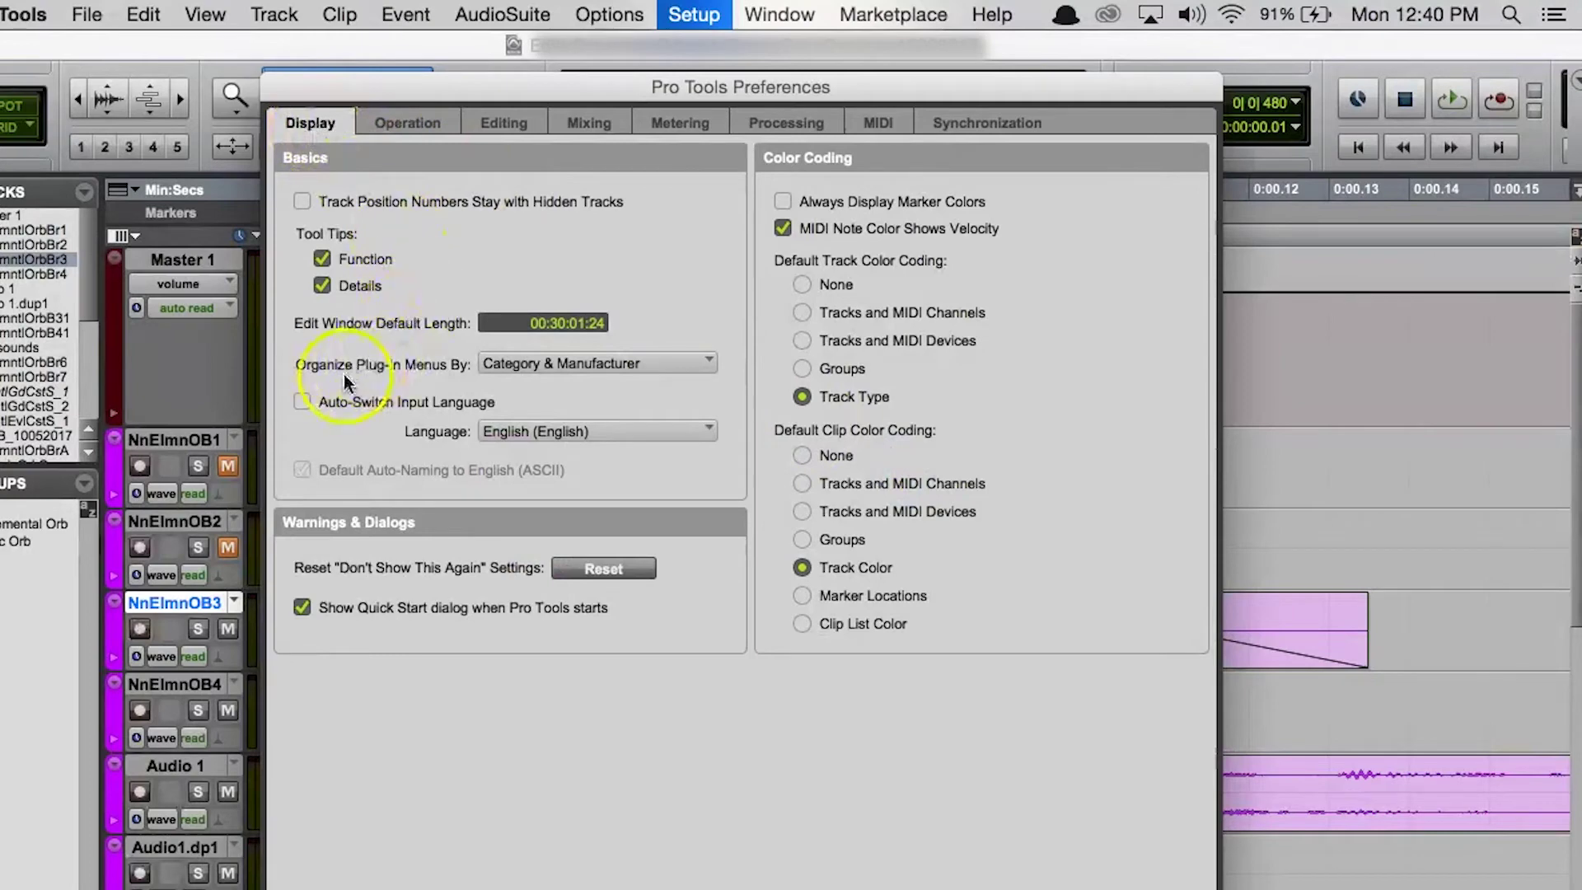
left_click(684, 365)
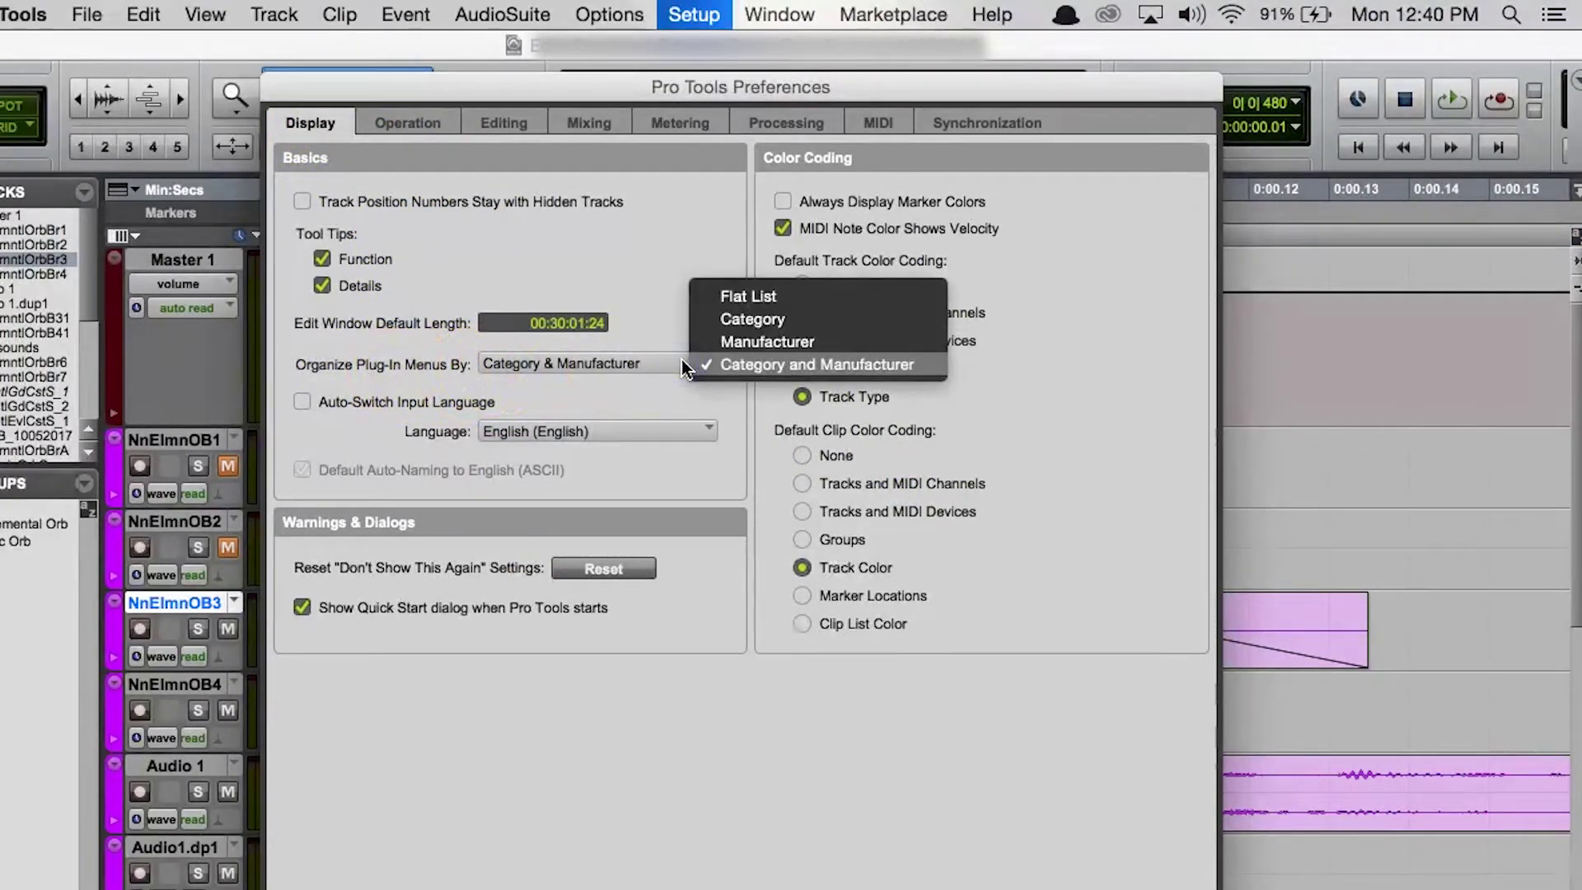
left_click(684, 365)
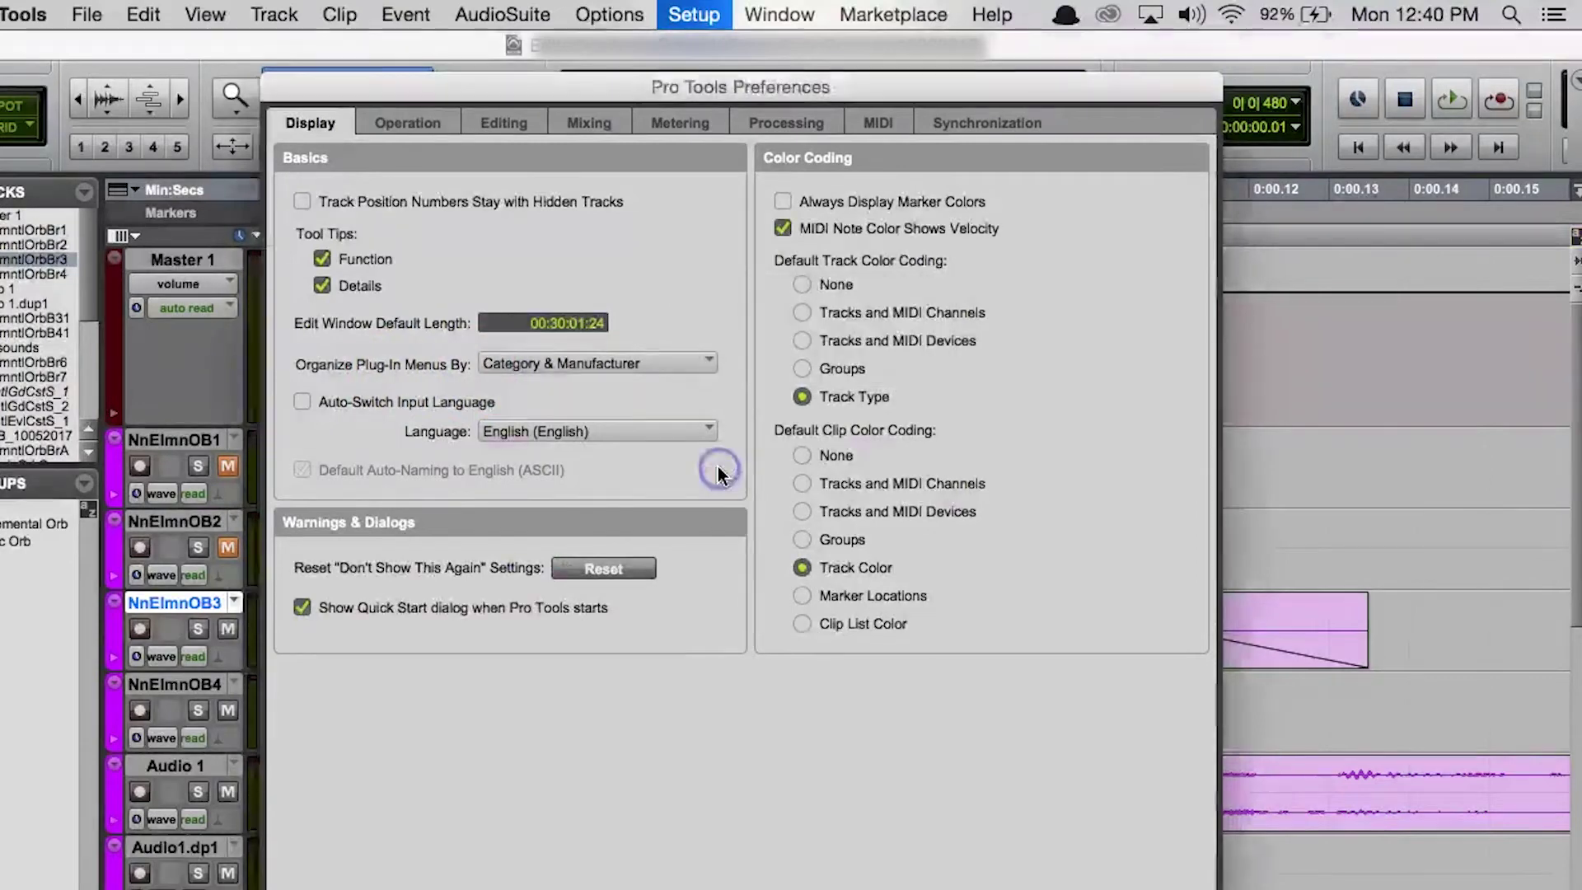
left_click(676, 367)
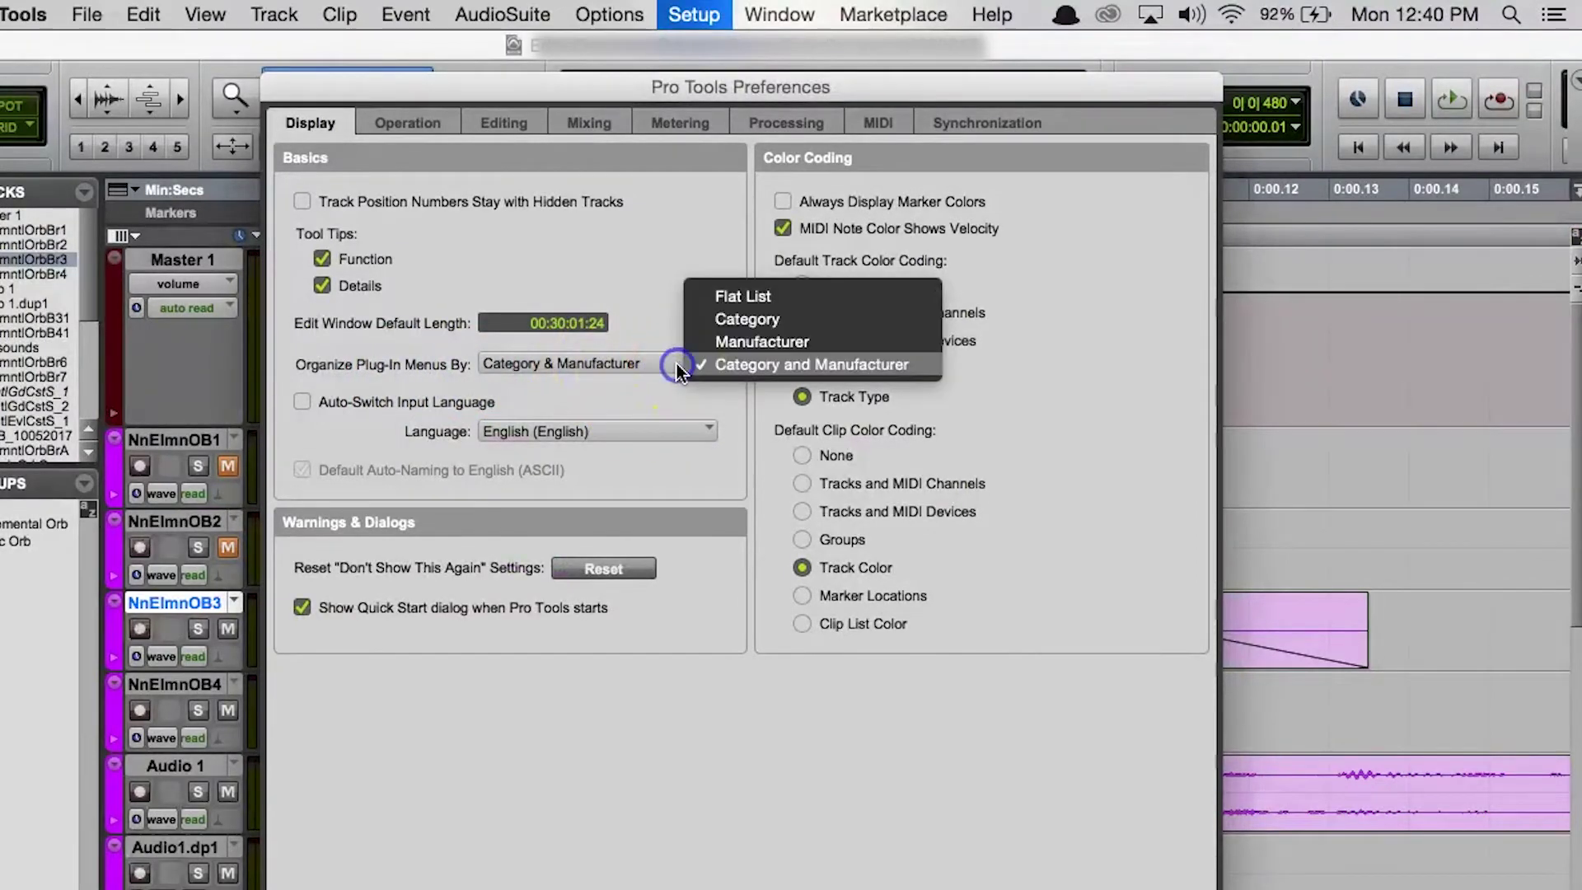
left_click(788, 298)
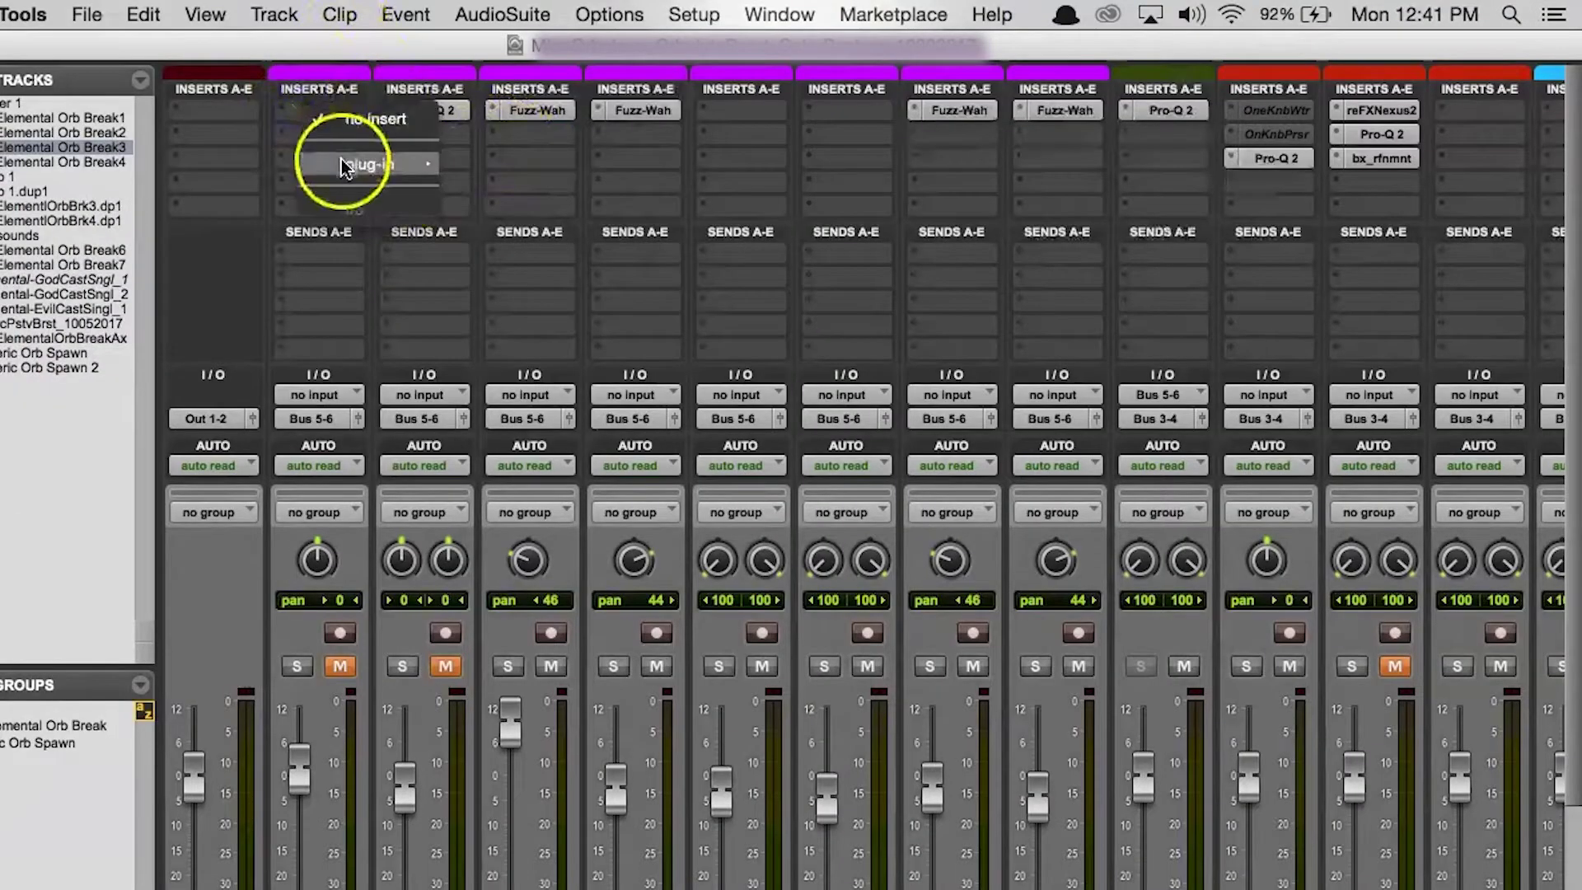
mouse_move(341, 160)
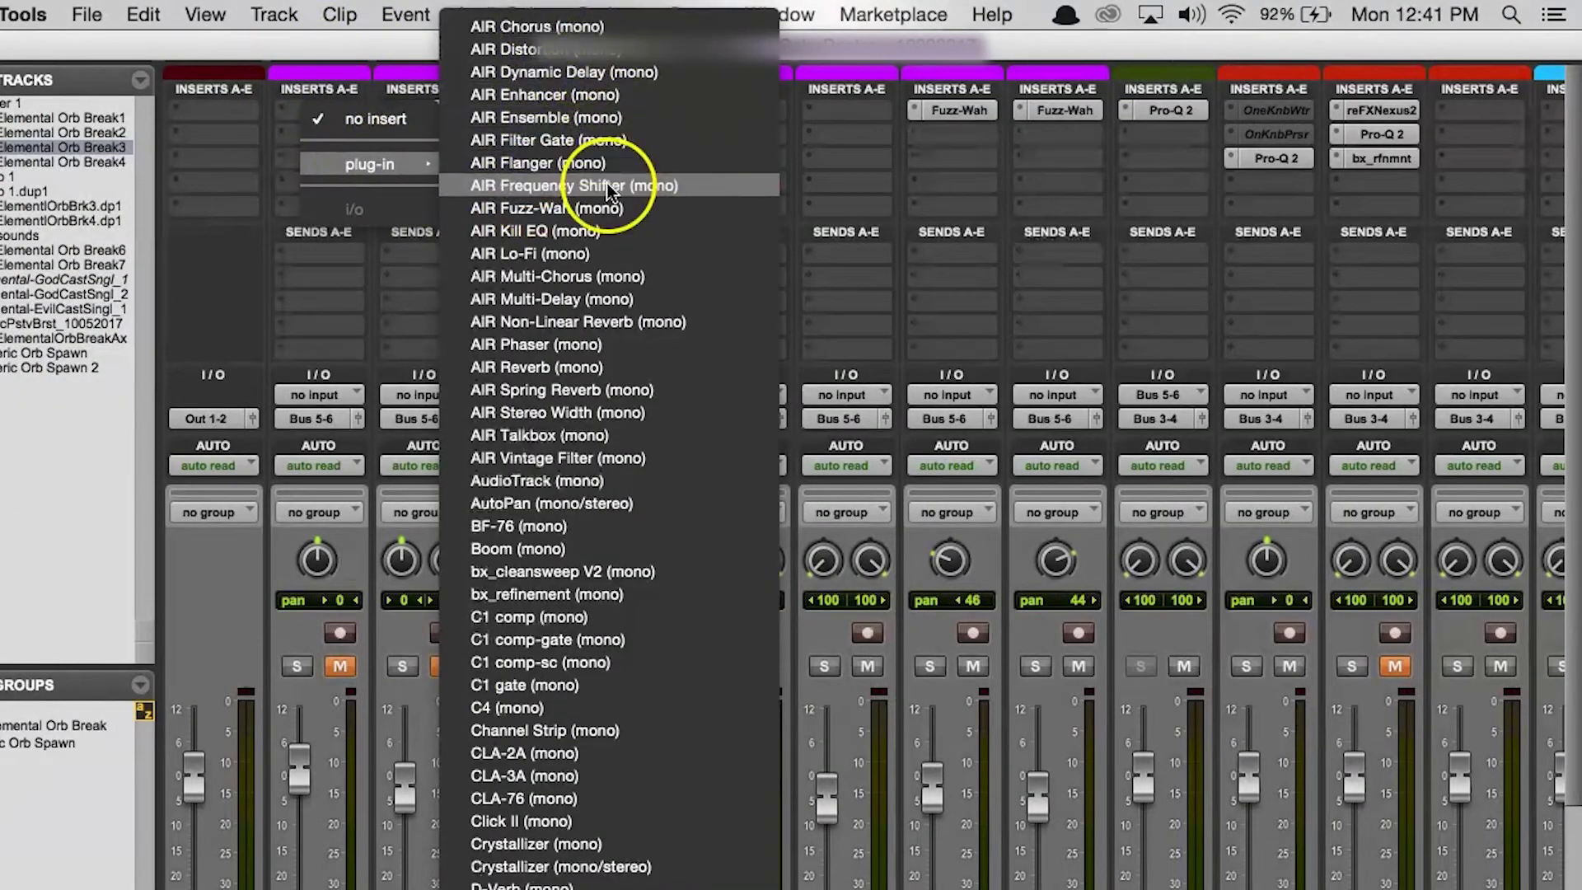
scroll(621, 534, "down", 15)
scroll(622, 537, "down", 10)
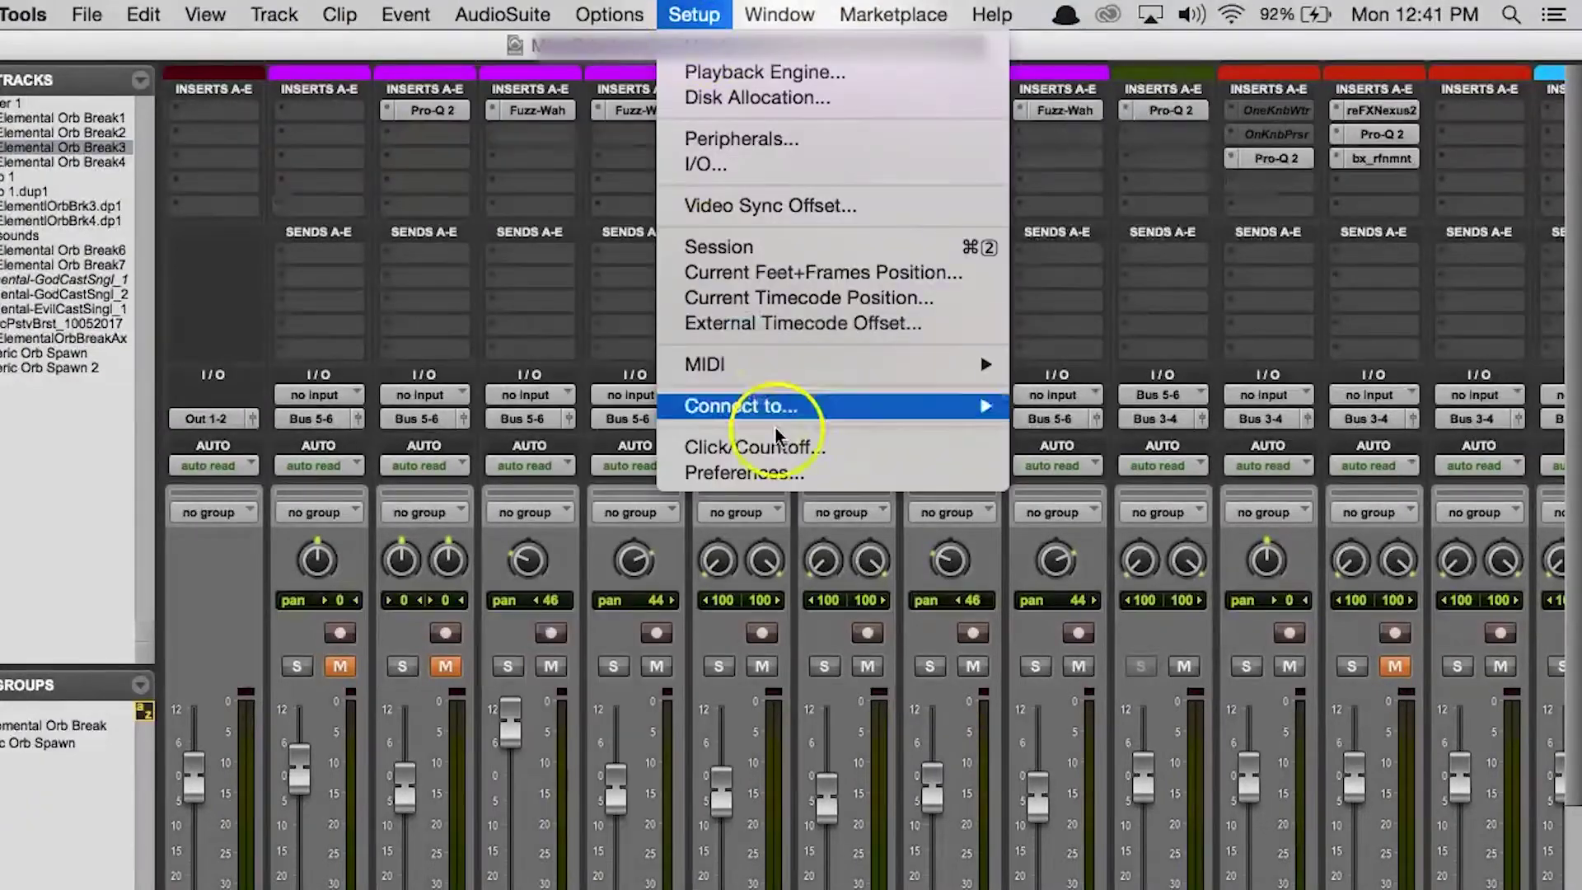
Organize plug-in menus by Category and preview the grouped list on an empty insert slot.
left_click(727, 668)
left_click(486, 373)
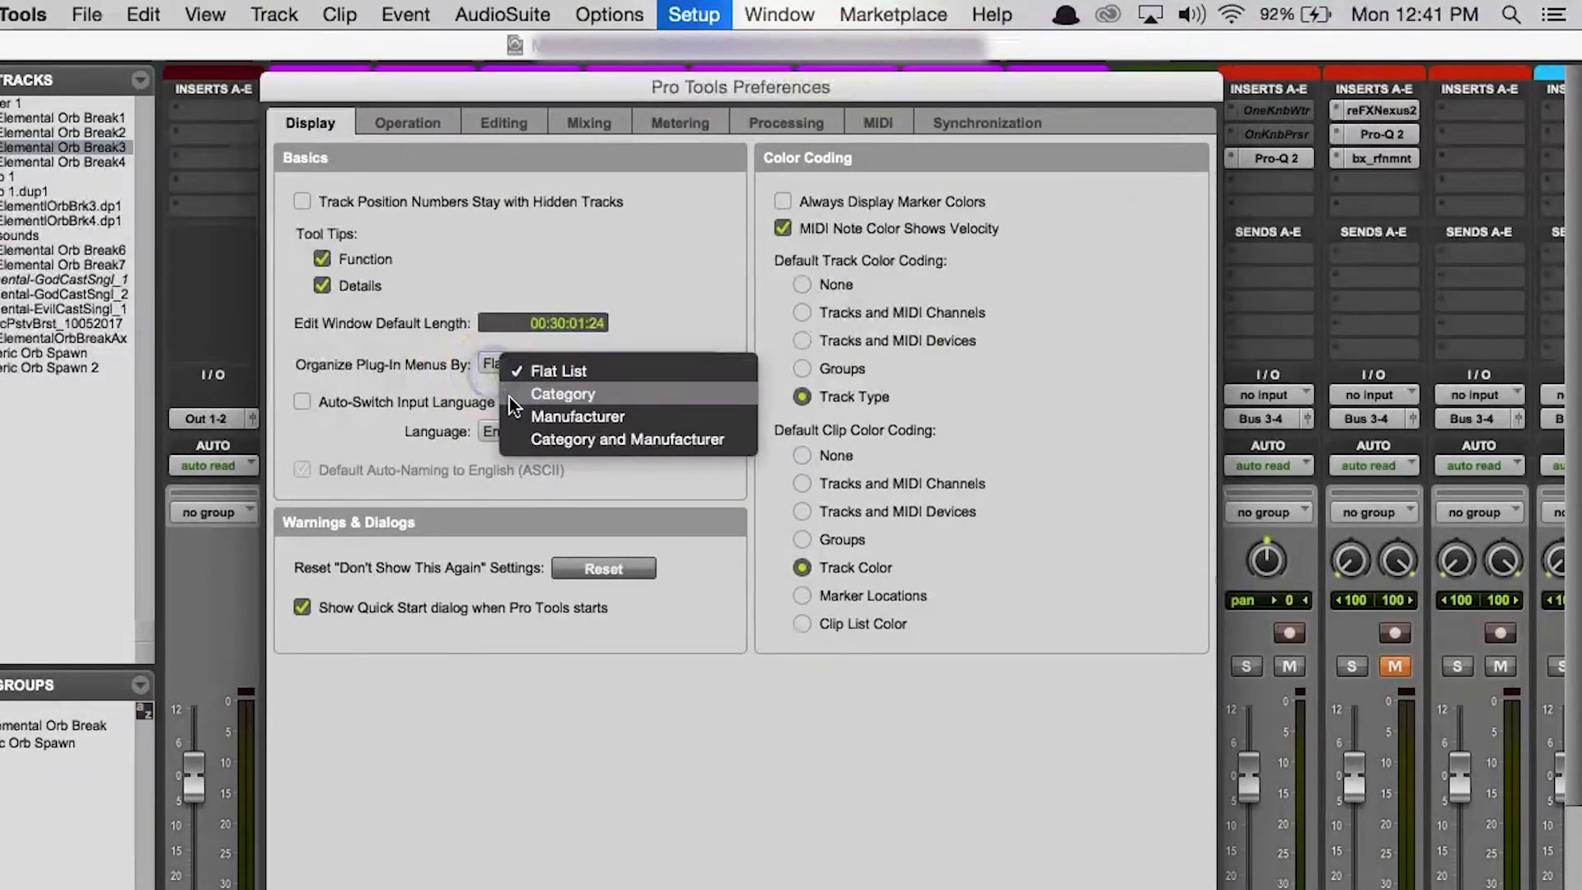
left_click(560, 394)
key("Return")
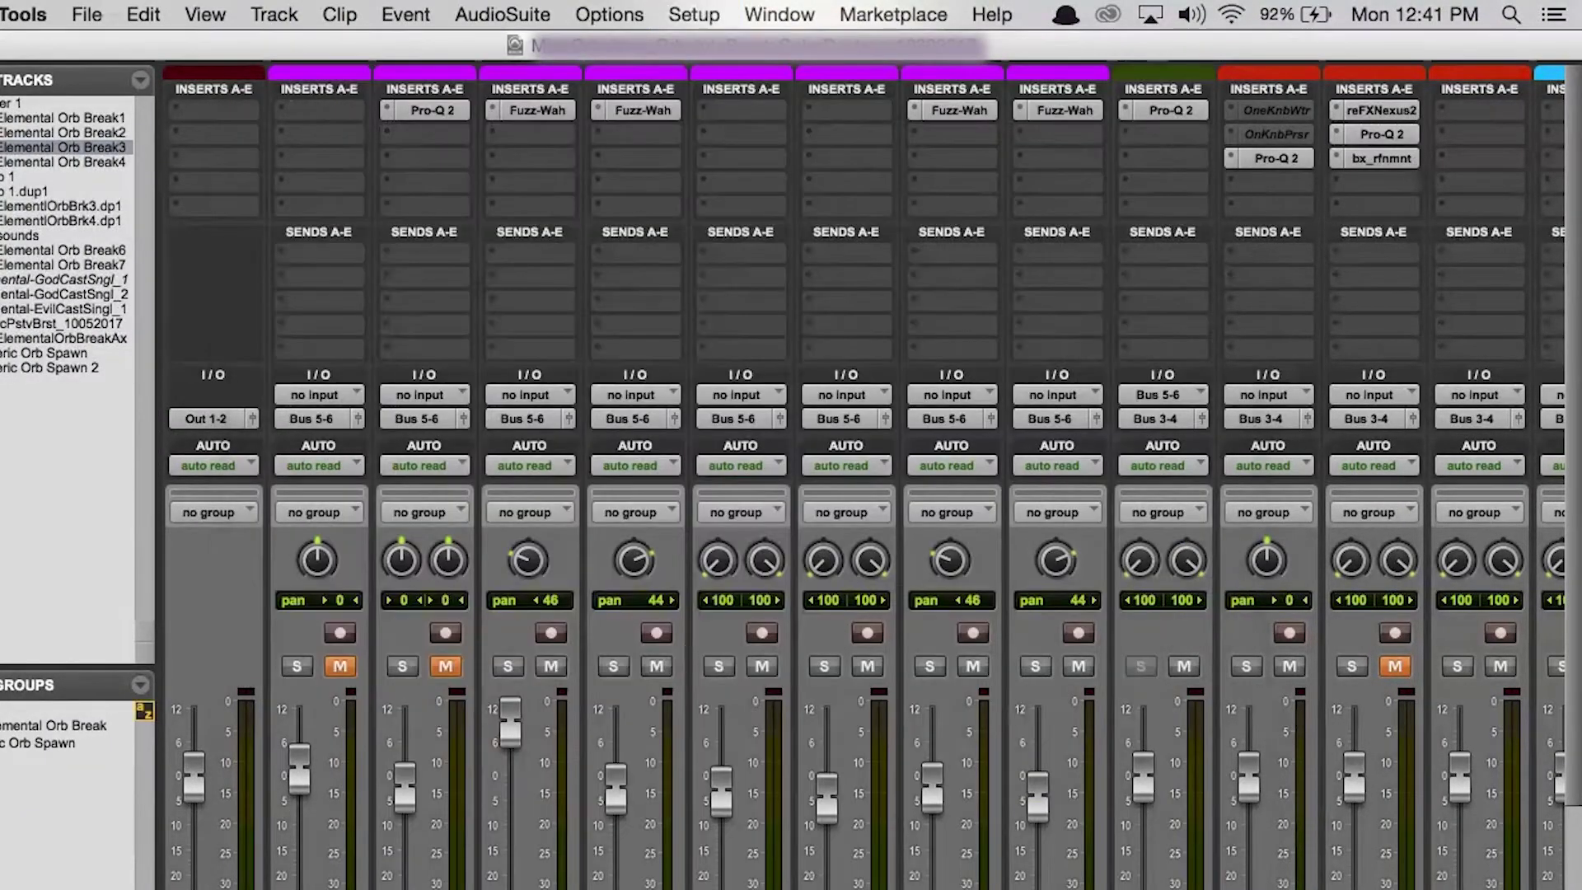
left_click(293, 116)
mouse_move(369, 164)
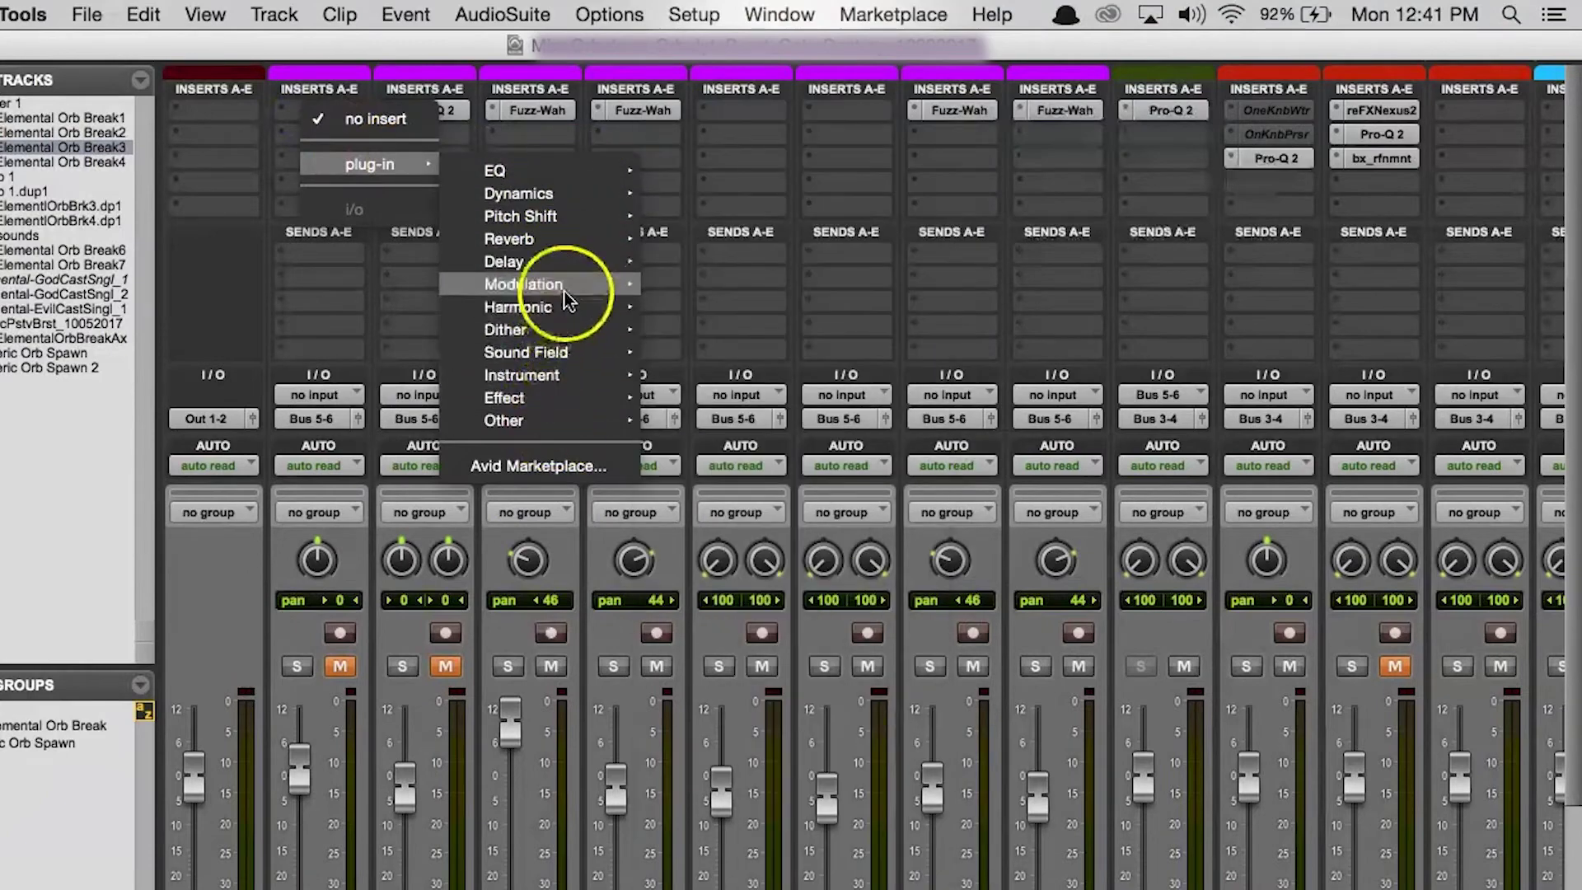
mouse_move(586, 198)
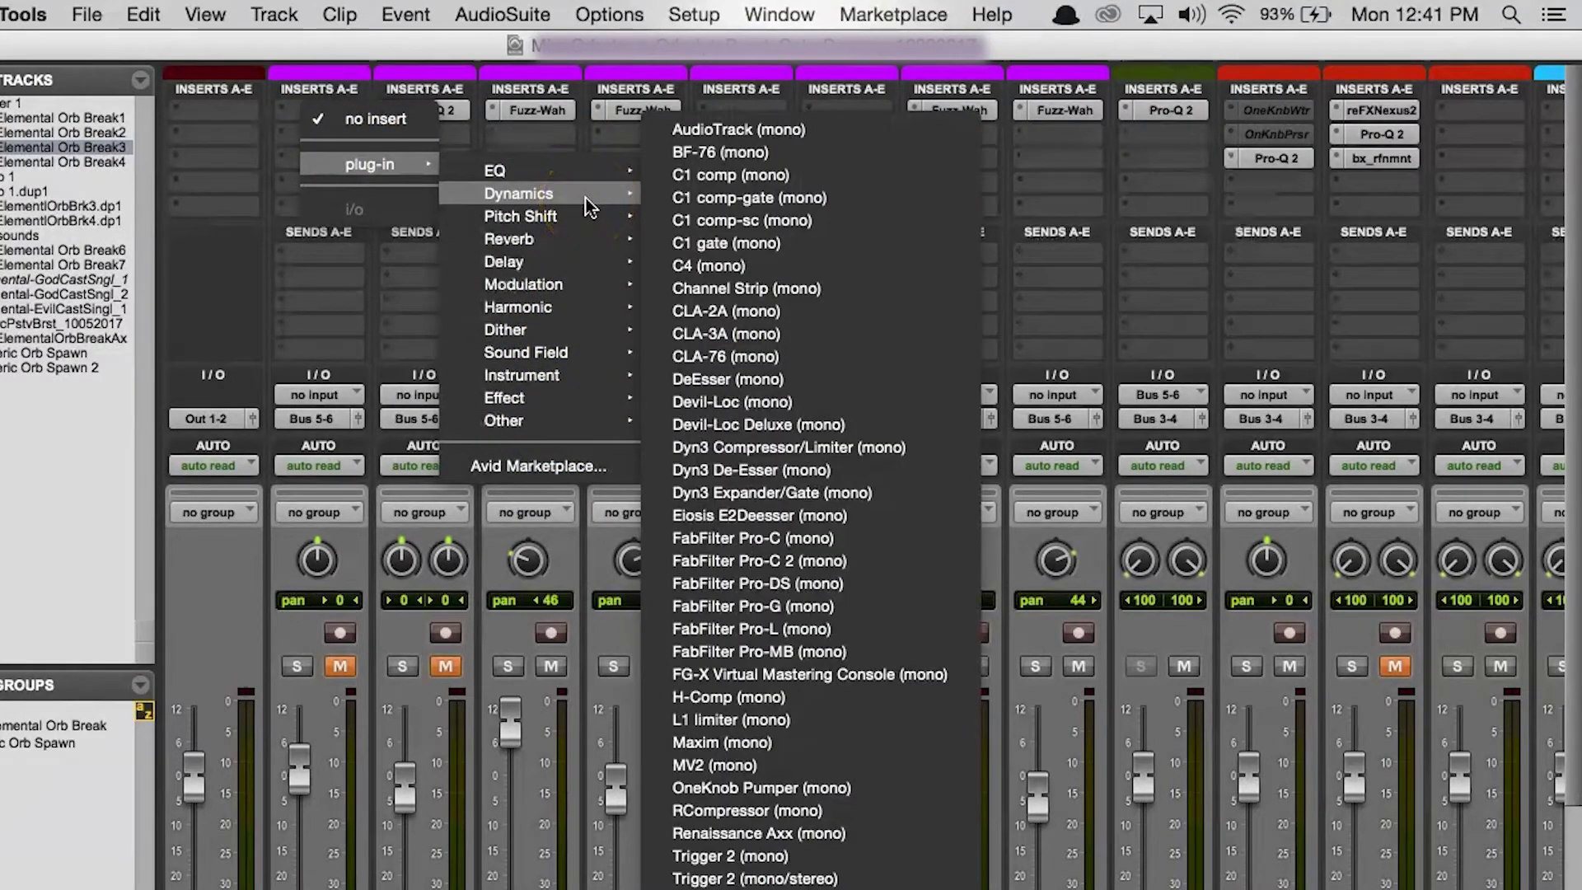
Change Organize Plug-In Menus By to Manufacturer and open an empty insert slot's menu.
left_click(692, 15)
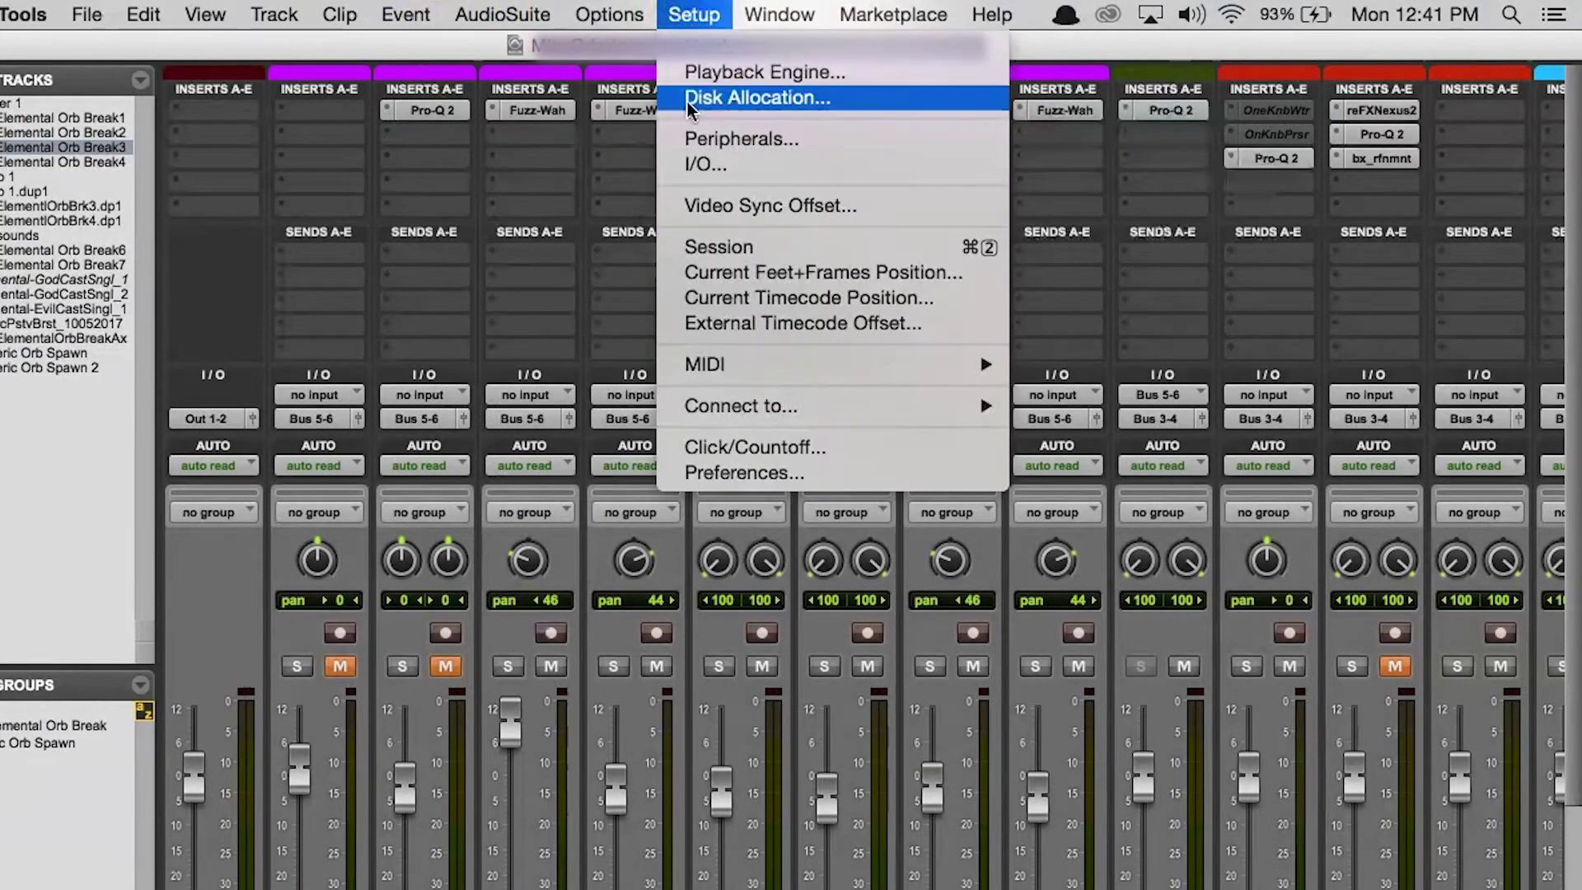
left_click(725, 474)
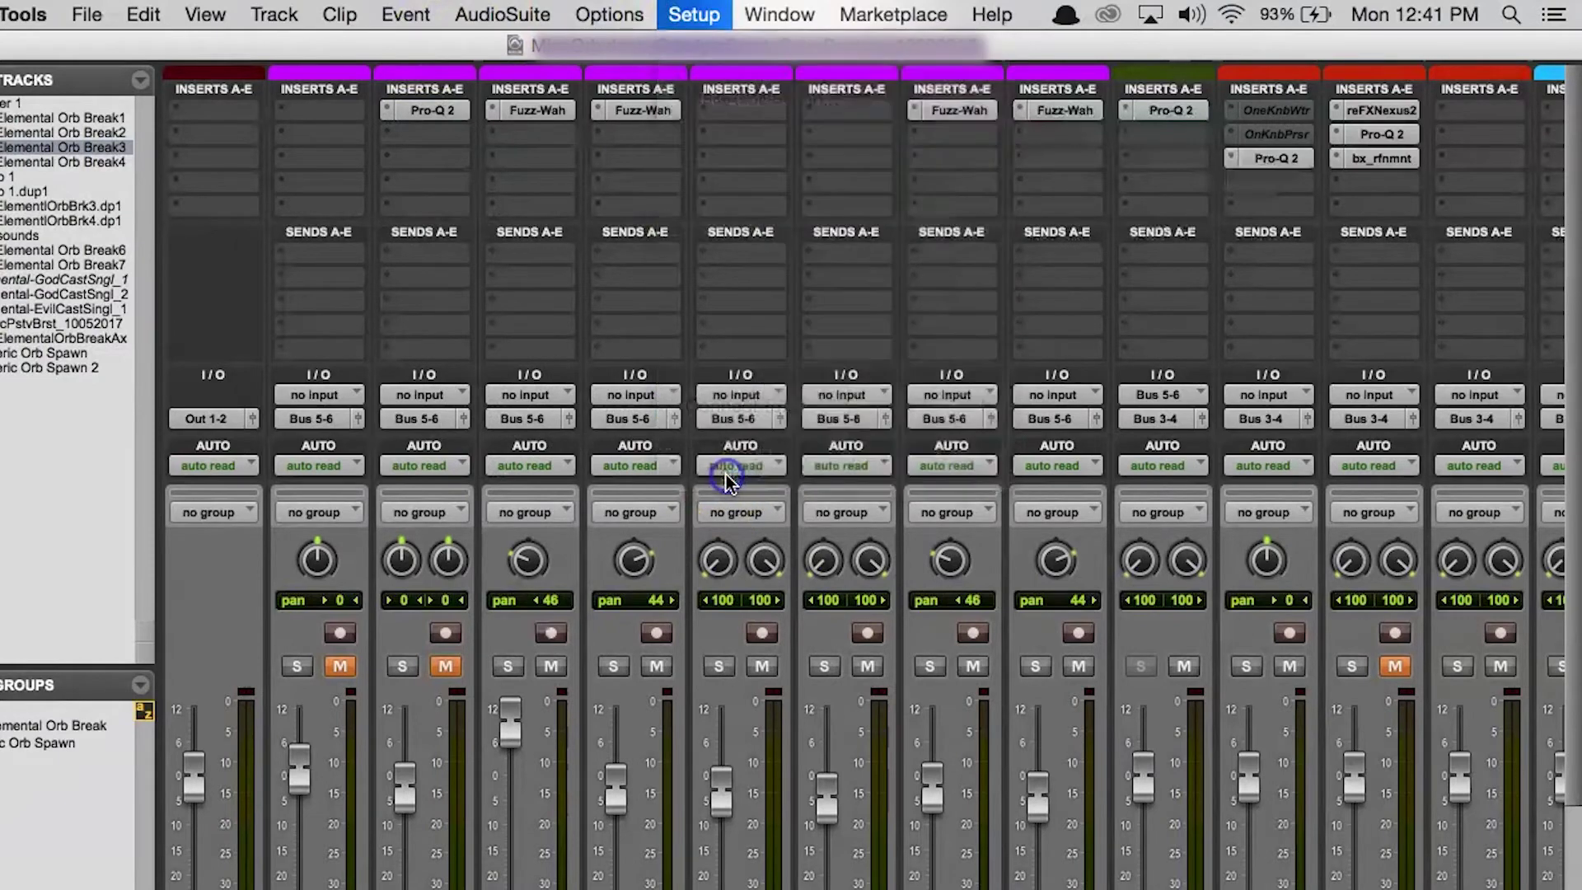
left_click(665, 371)
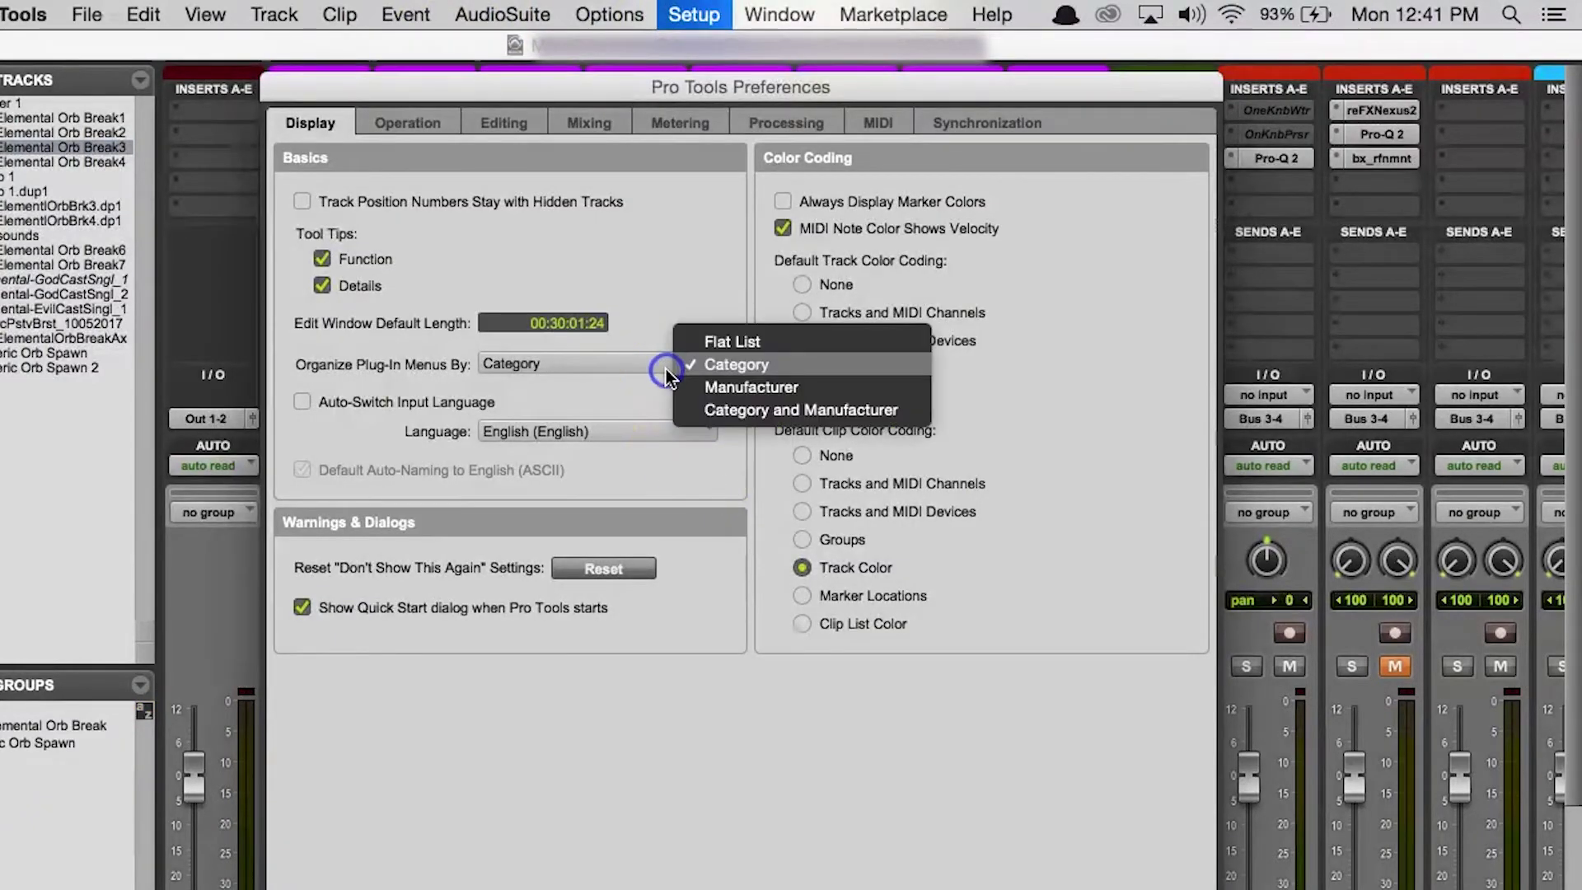
left_click(690, 389)
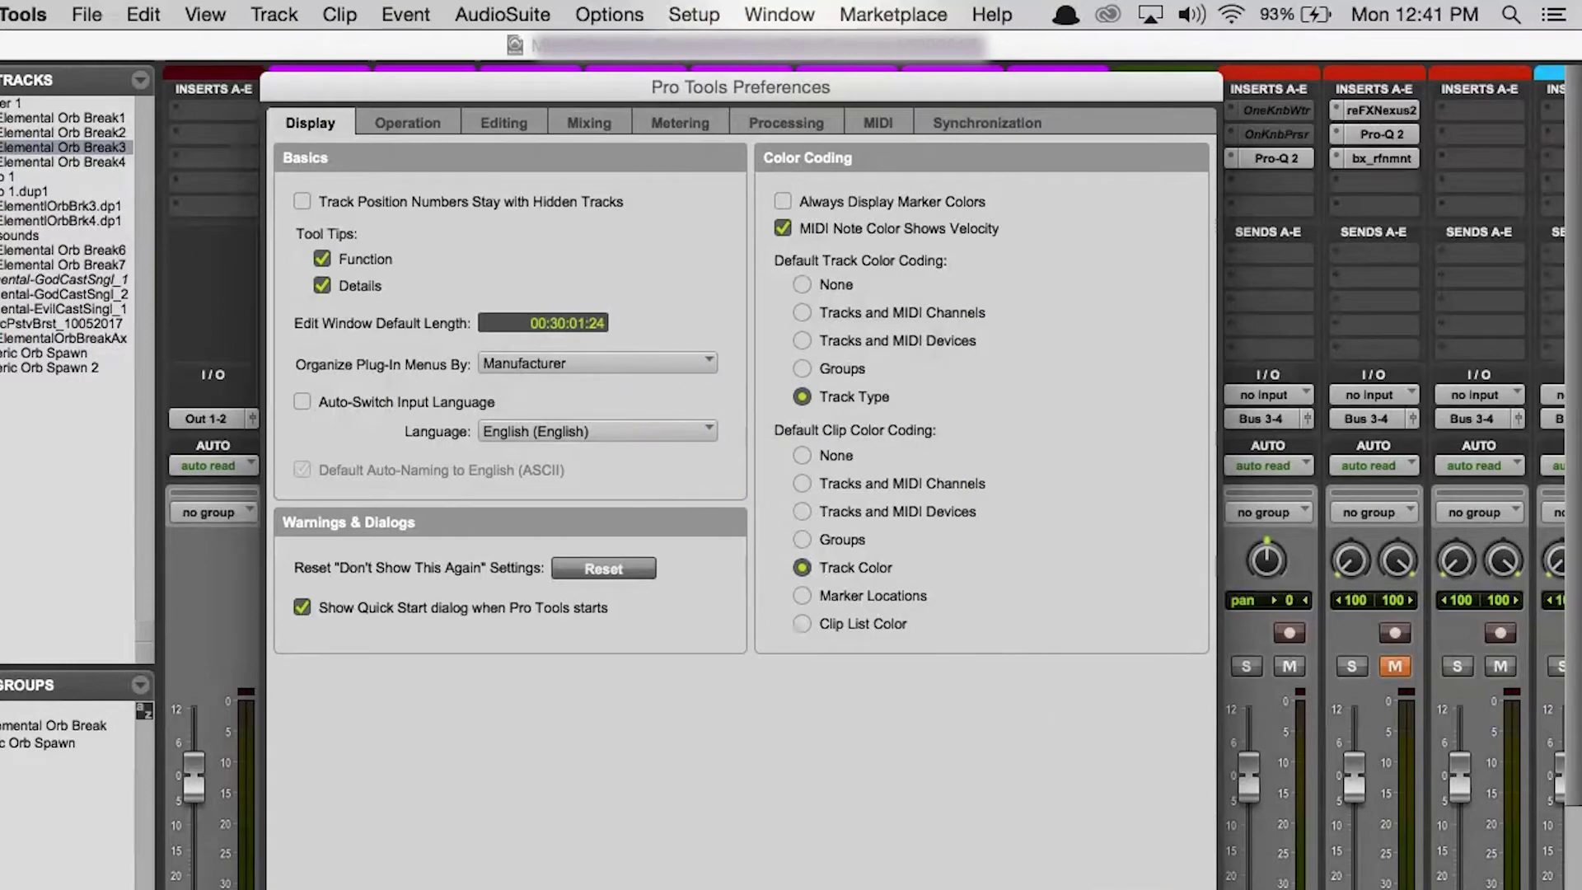
key("Return")
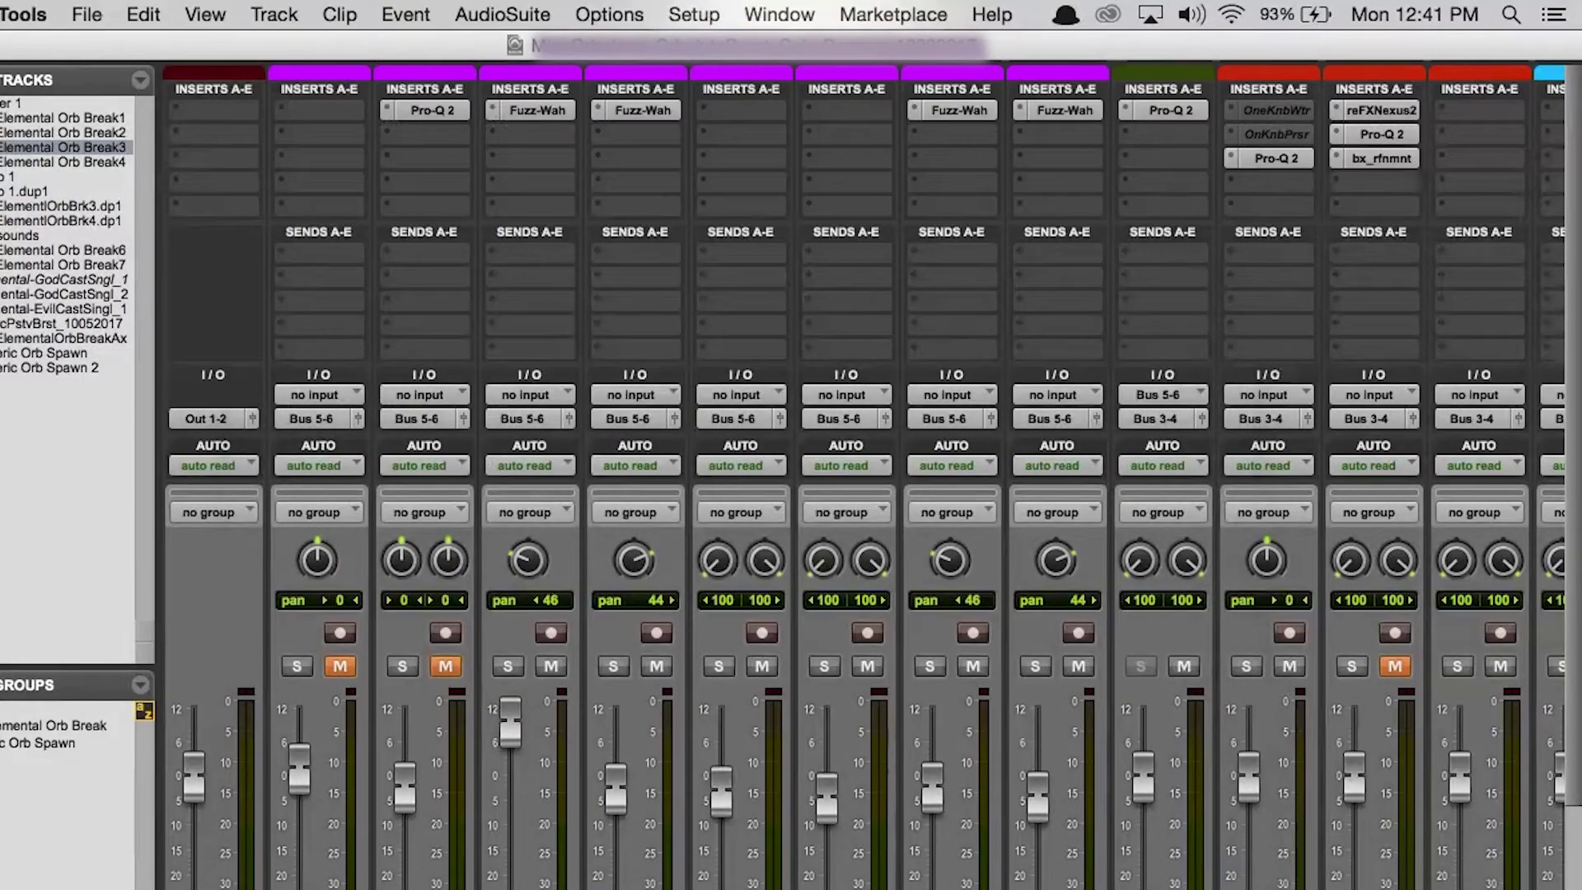
left_click(276, 103)
Browse the manufacturer-grouped plug-ins, viewing the AIR Music Technology list without inserting anything.
left_click(350, 156)
left_click(639, 175)
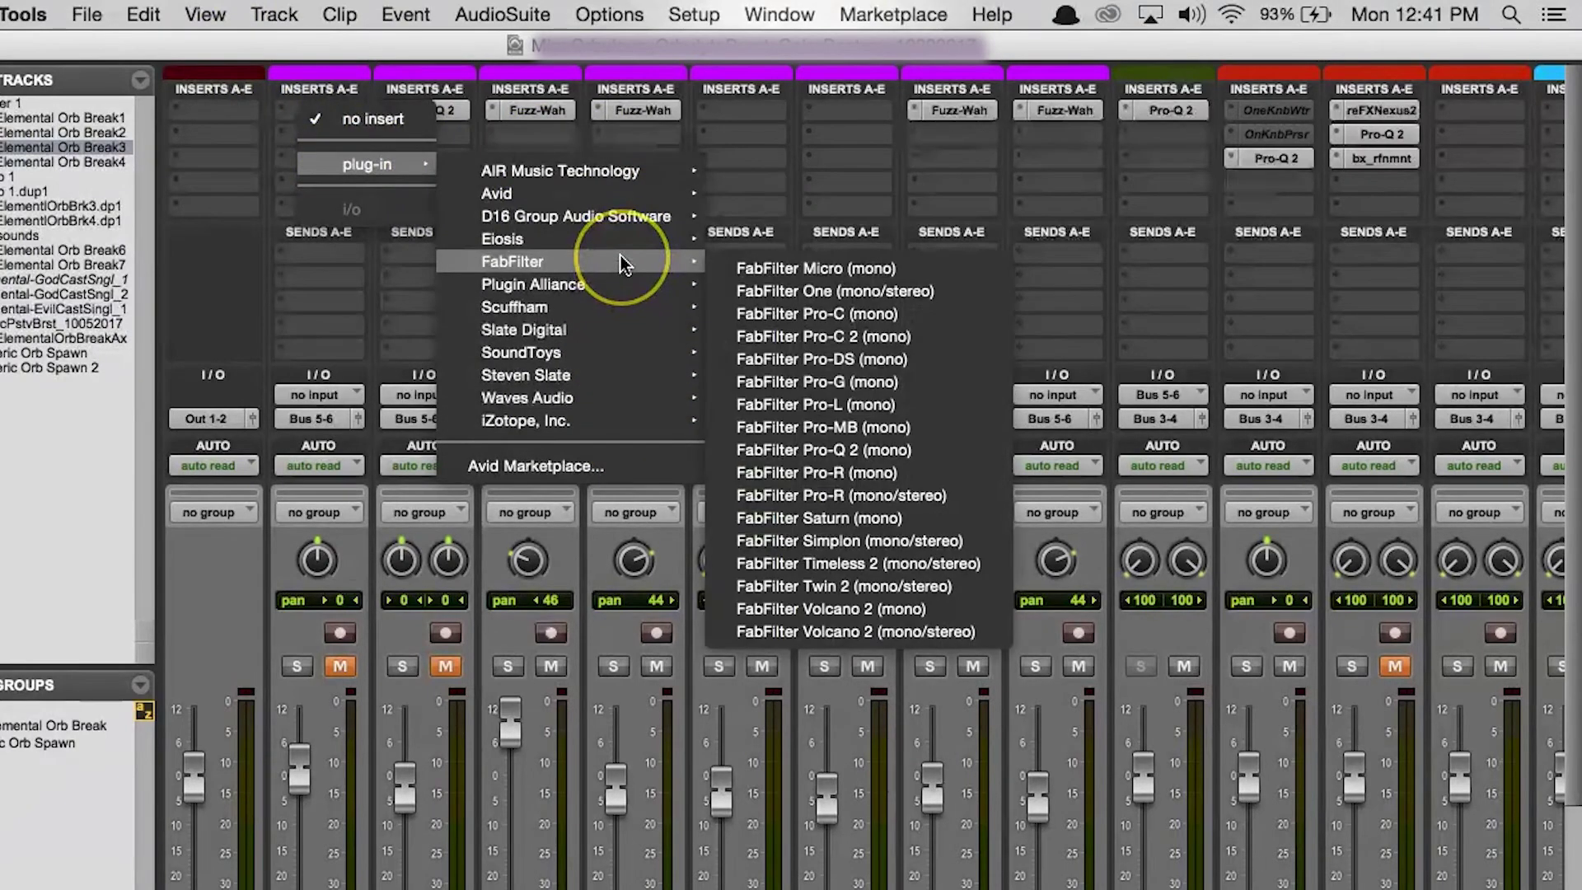
mouse_move(611, 233)
left_click(693, 14)
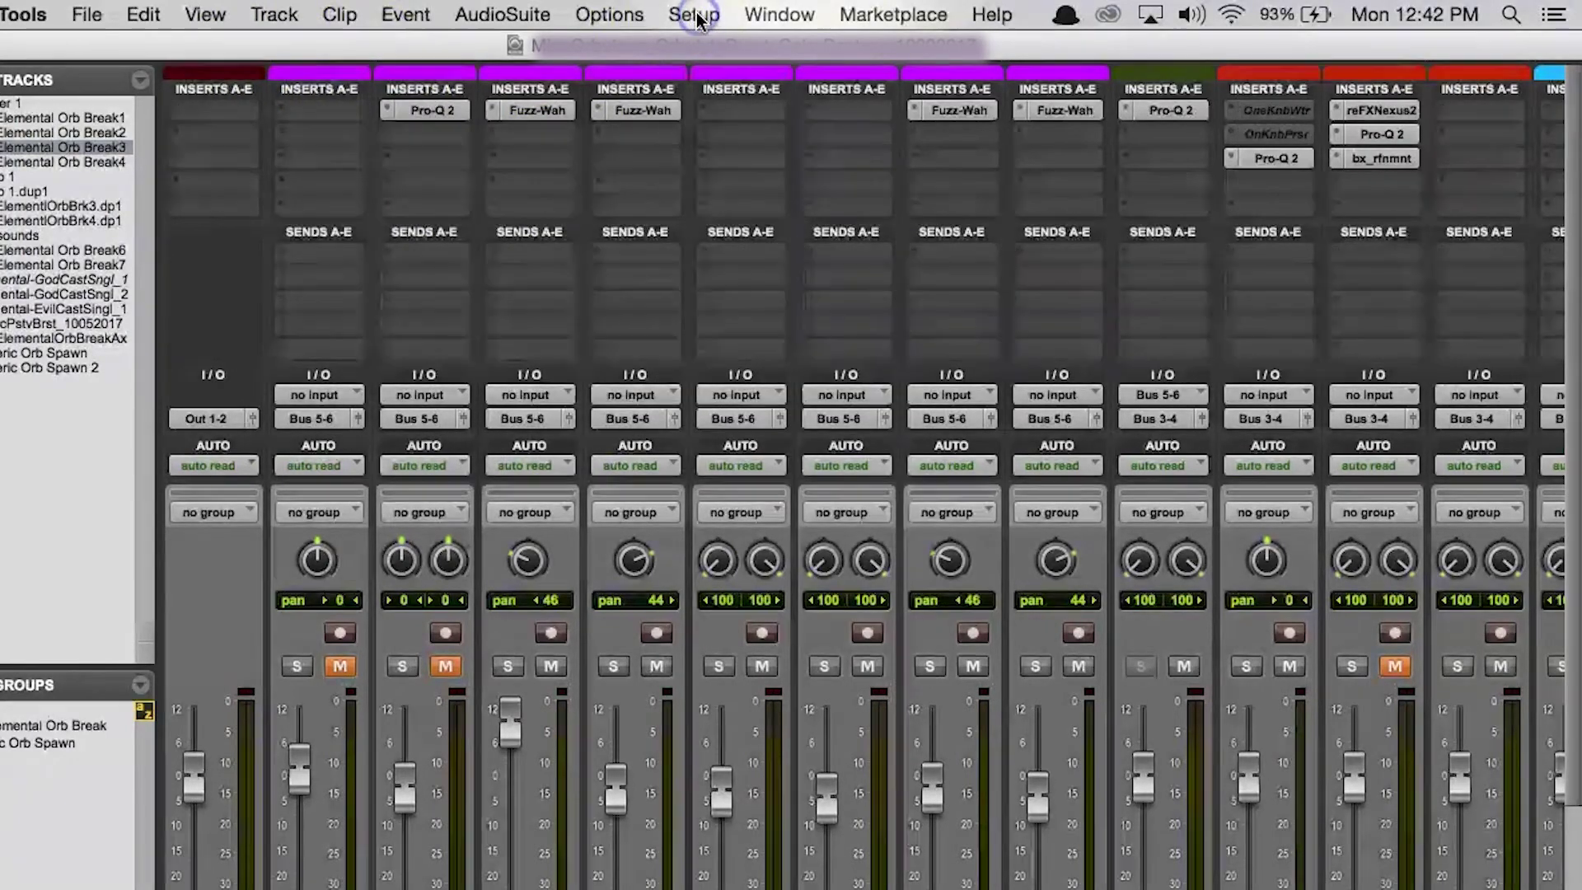
Set plug-in menus to Category and Manufacturer and view the combined list on the second track's first insert.
left_click(694, 14)
left_click(713, 473)
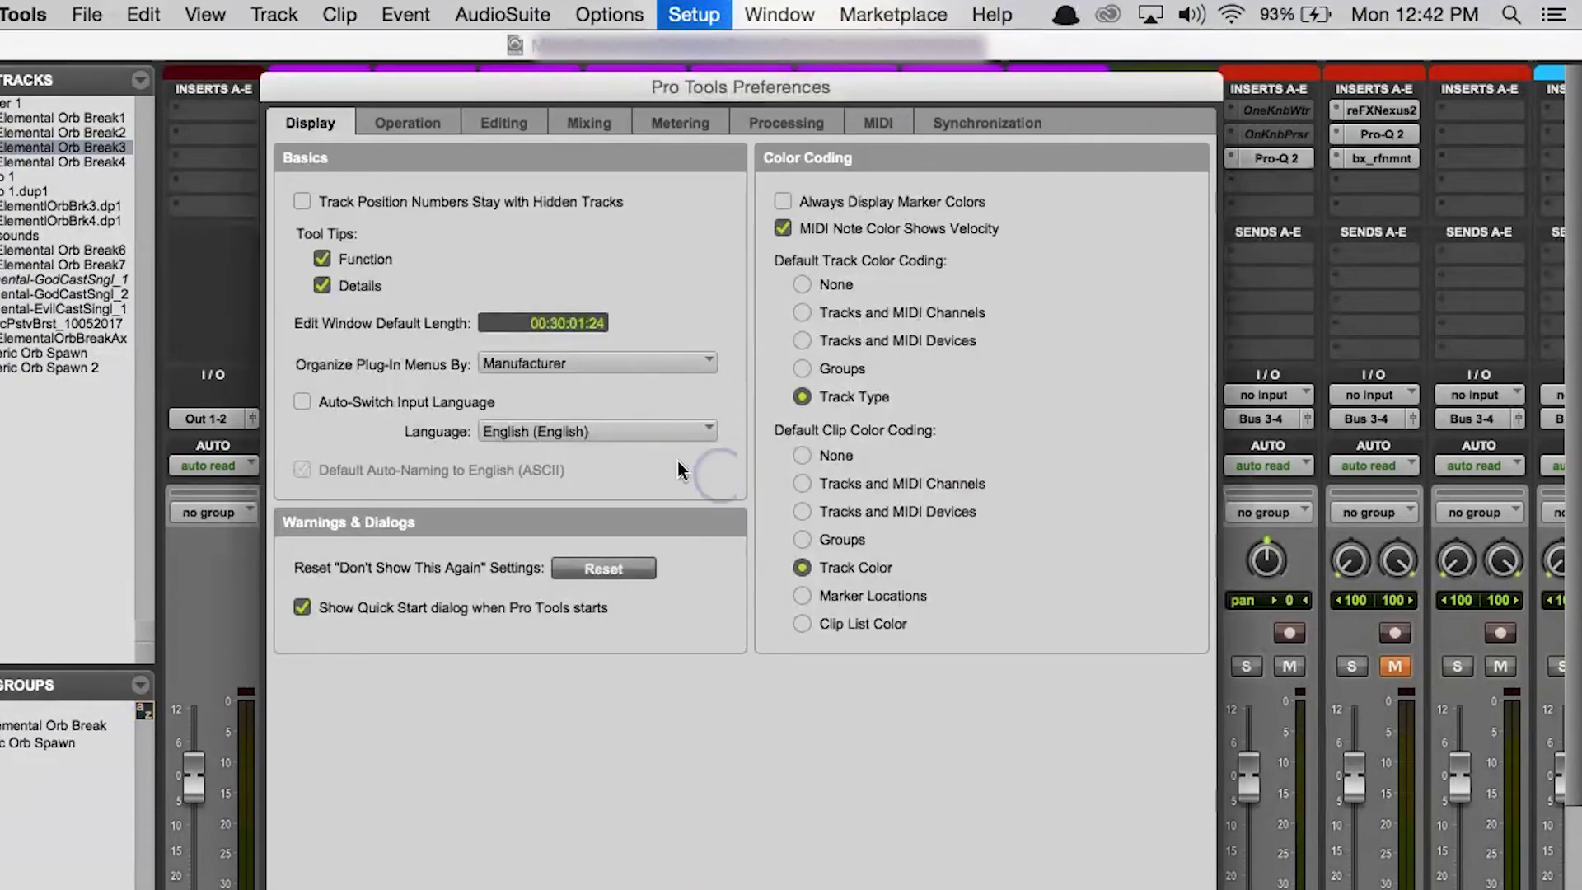
left_click(497, 363)
left_click(544, 389)
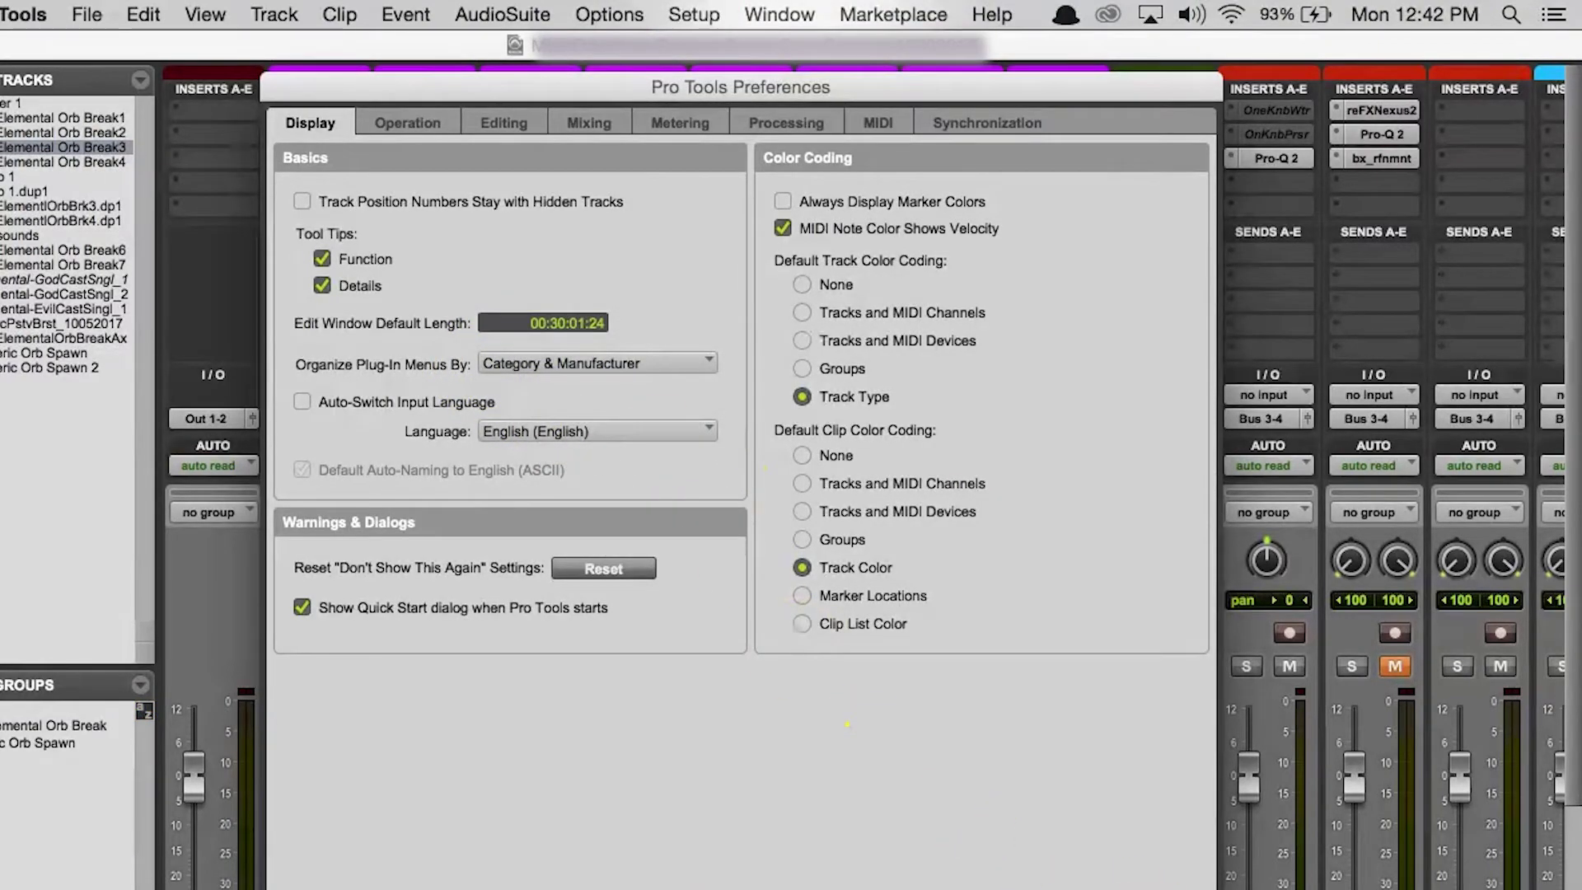
key("Return")
left_click(333, 106)
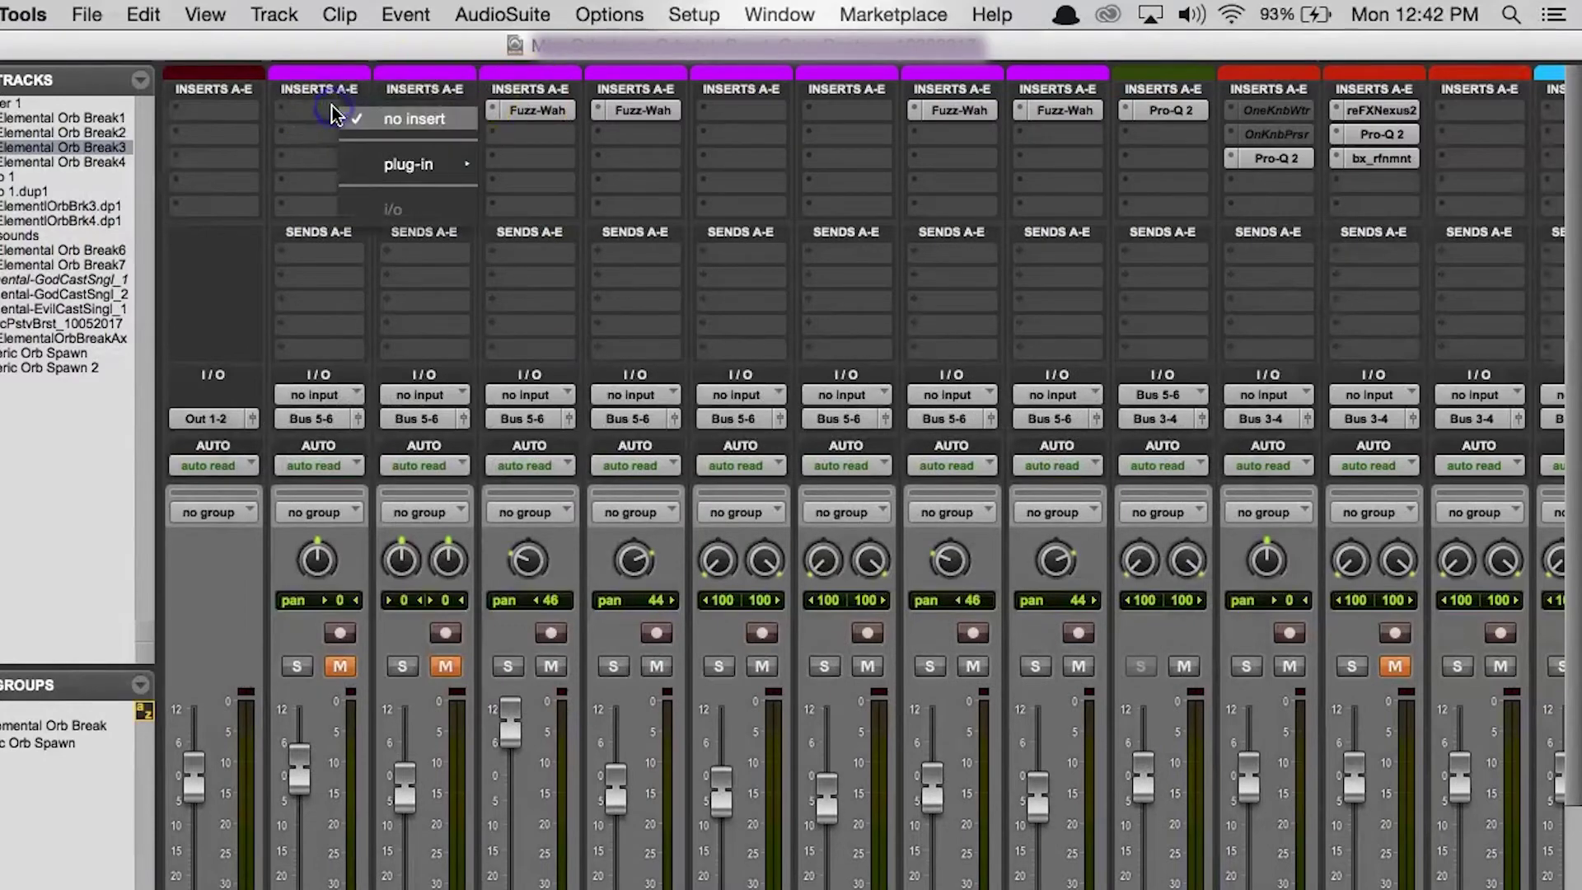
mouse_move(396, 164)
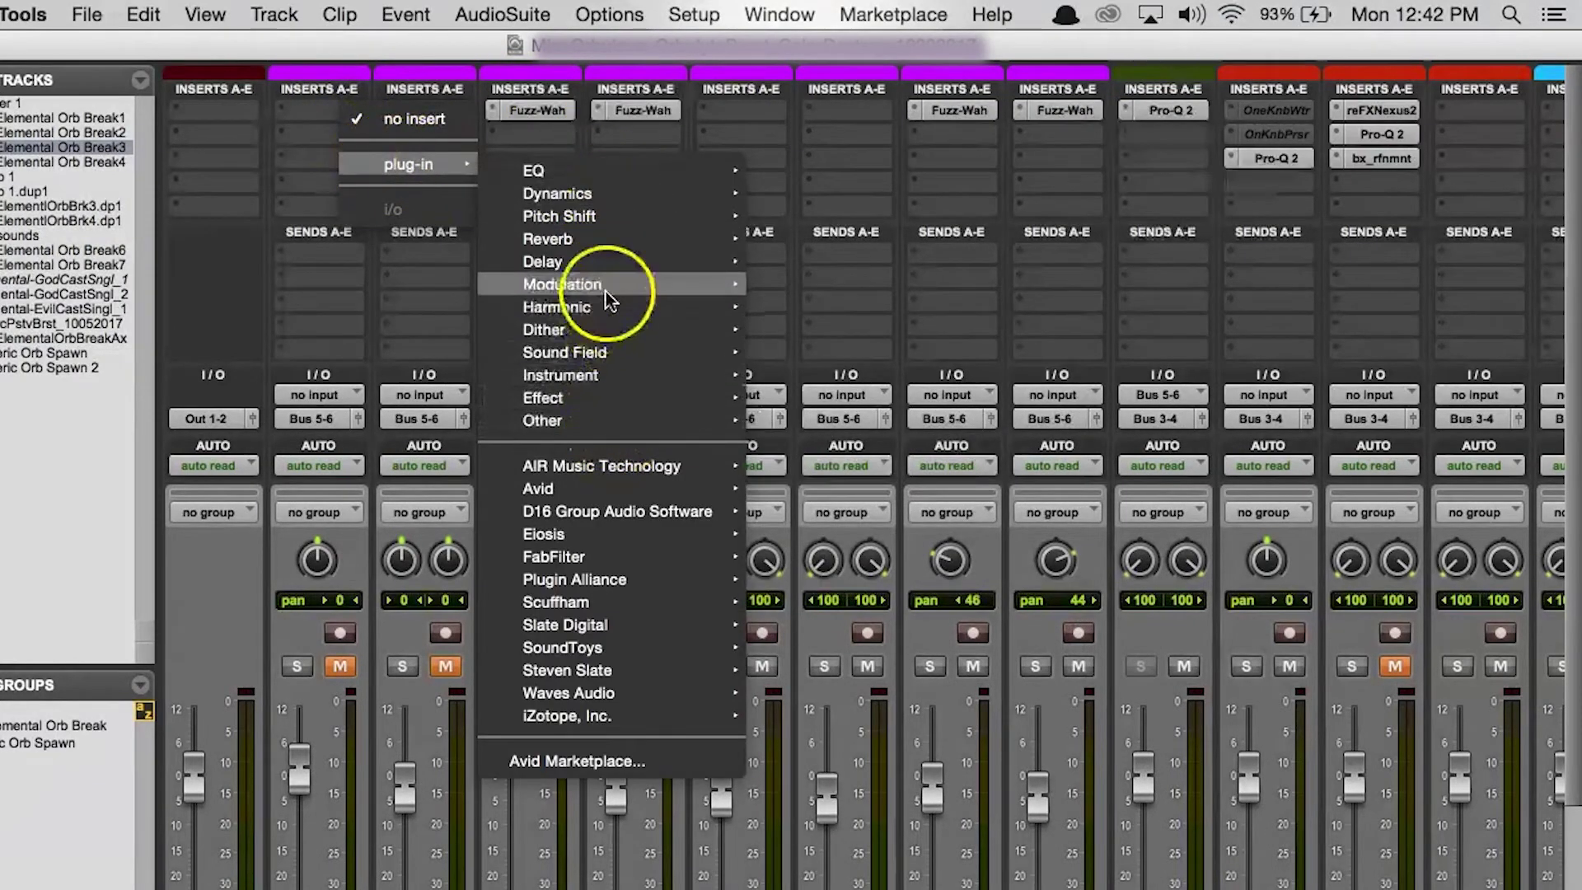
mouse_move(610, 239)
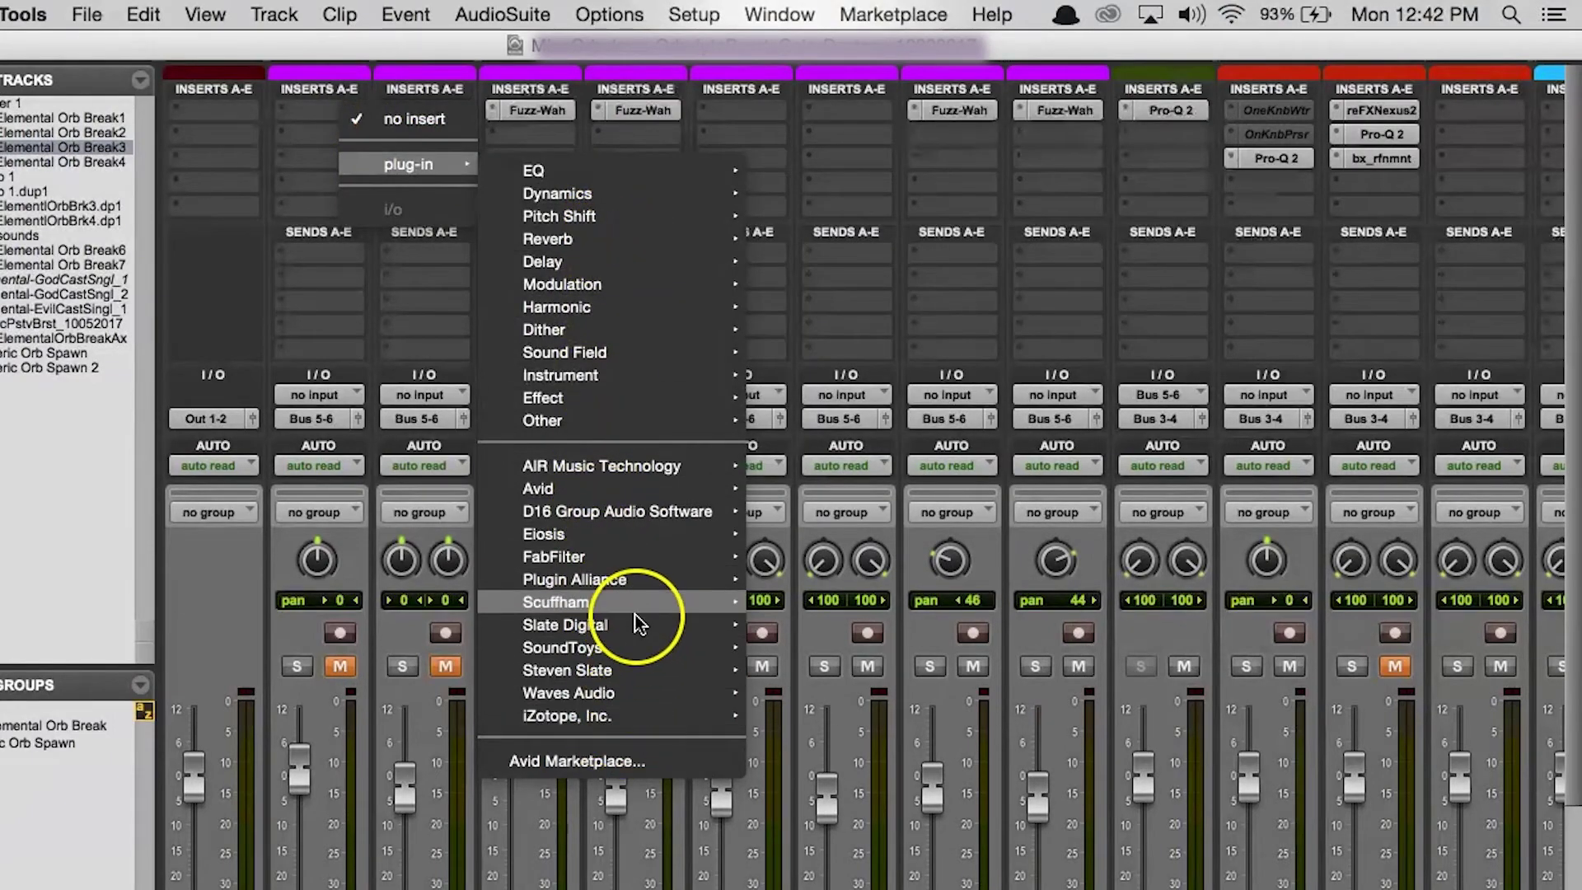
mouse_move(628, 719)
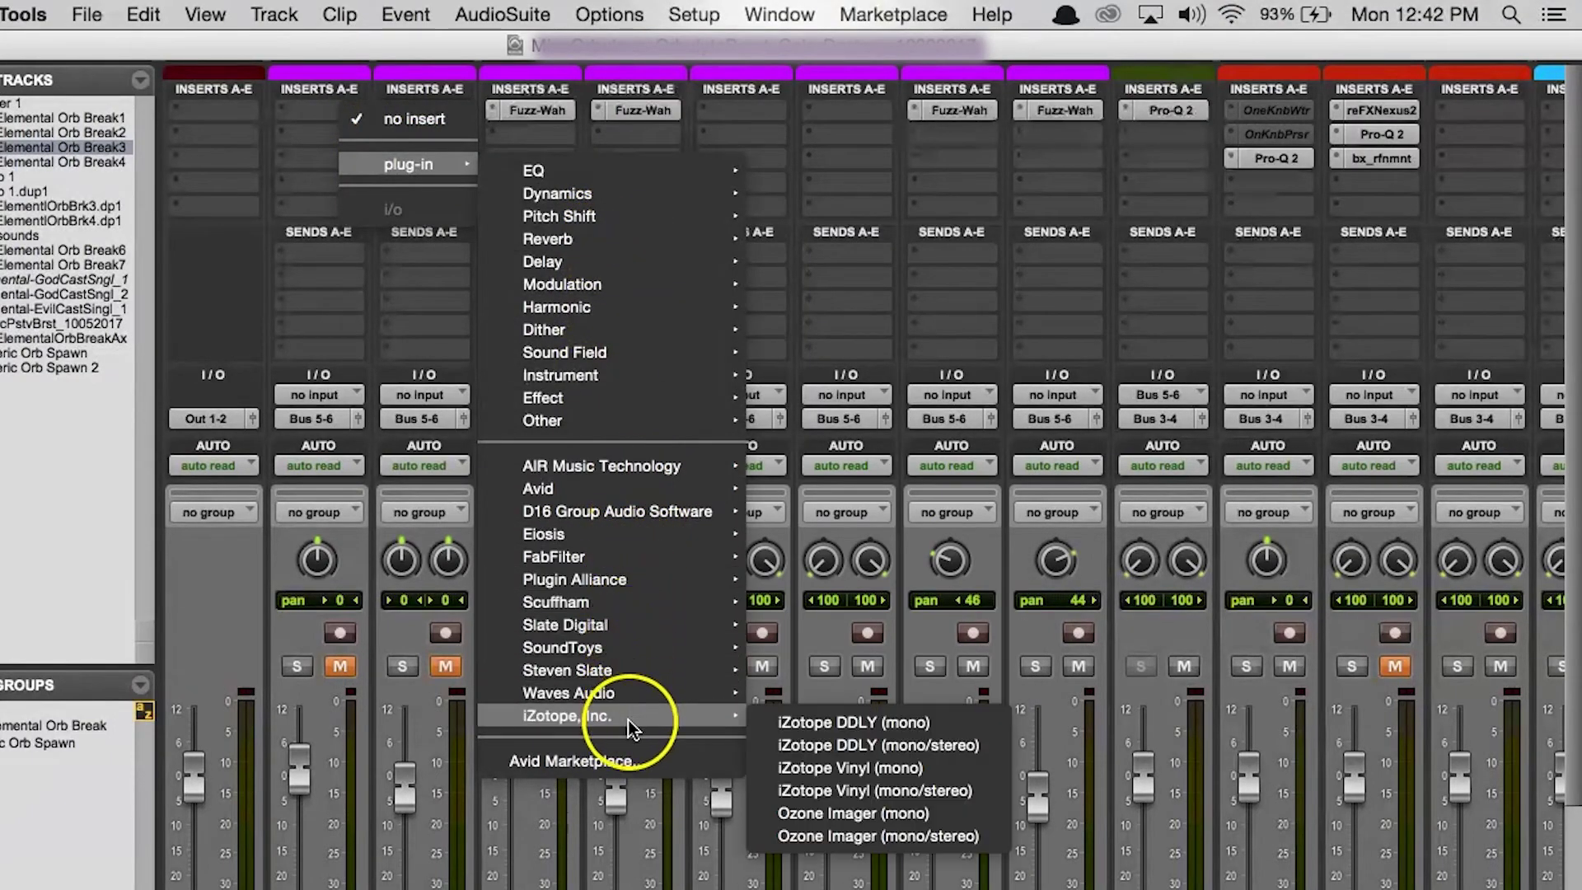